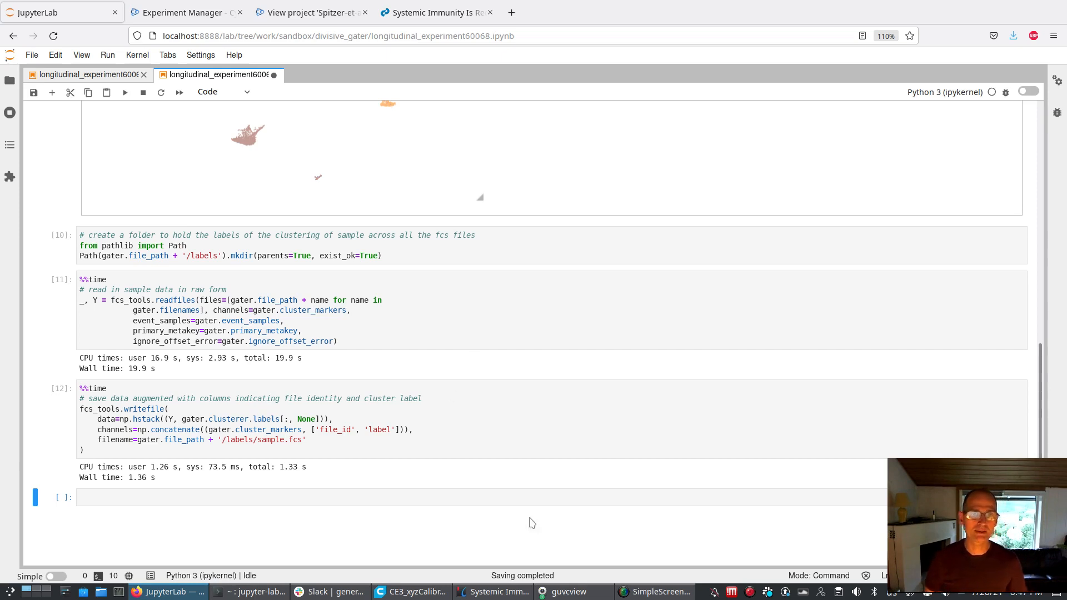
Save the clustering notebook longitudinal_experiment60068.ipynb
{"action": "scroll", "coordinate": [536, 517], "scroll_direction": "up", "scroll_amount": 5}
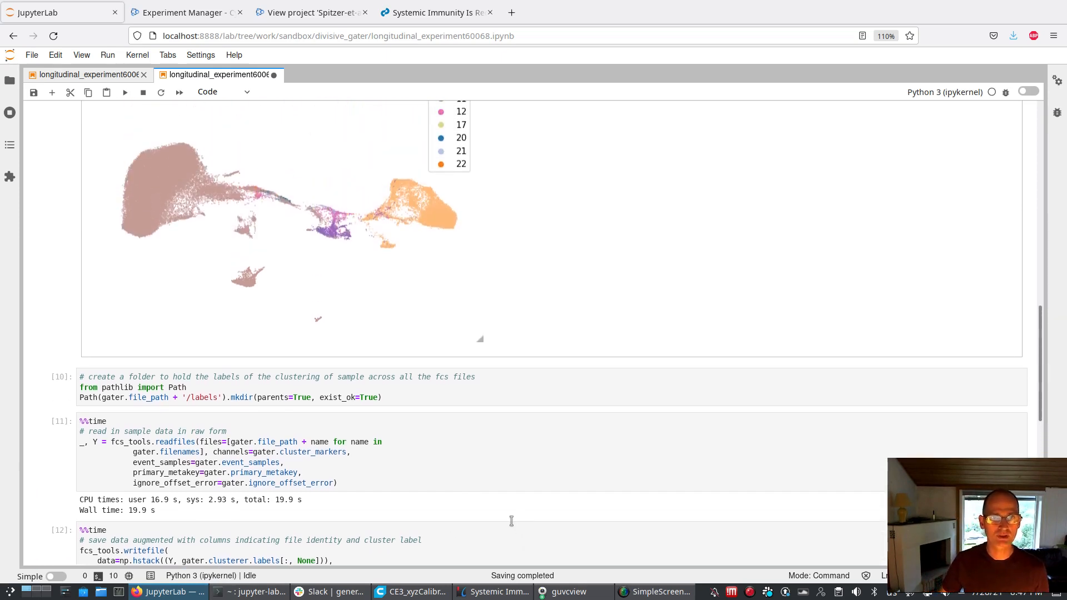
{"action": "scroll", "coordinate": [510, 523], "scroll_direction": "up", "scroll_amount": 3}
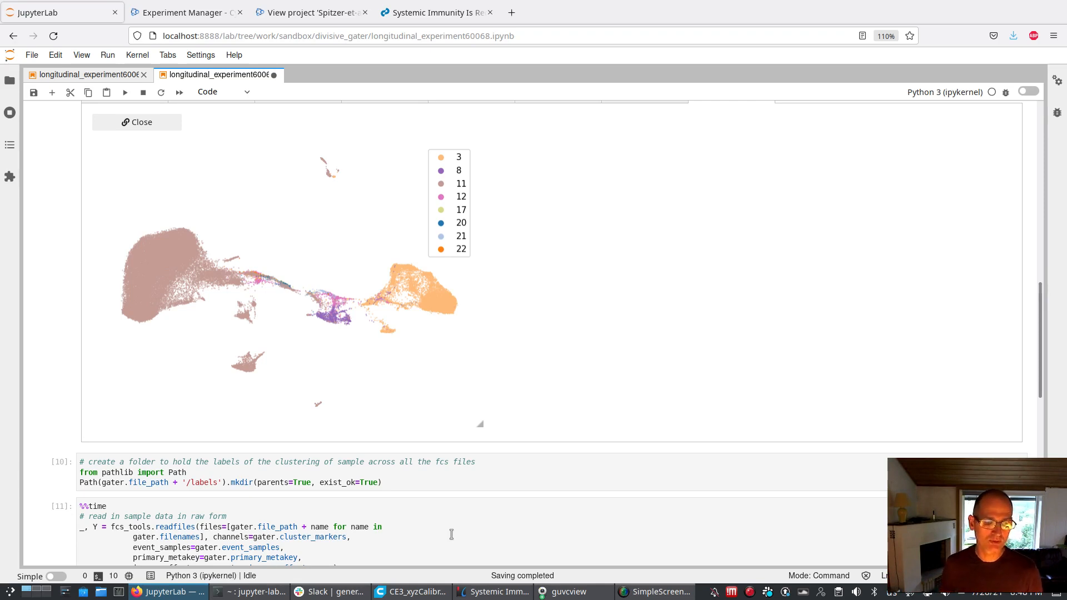
{"action": "key", "text": "ctrl+s"}
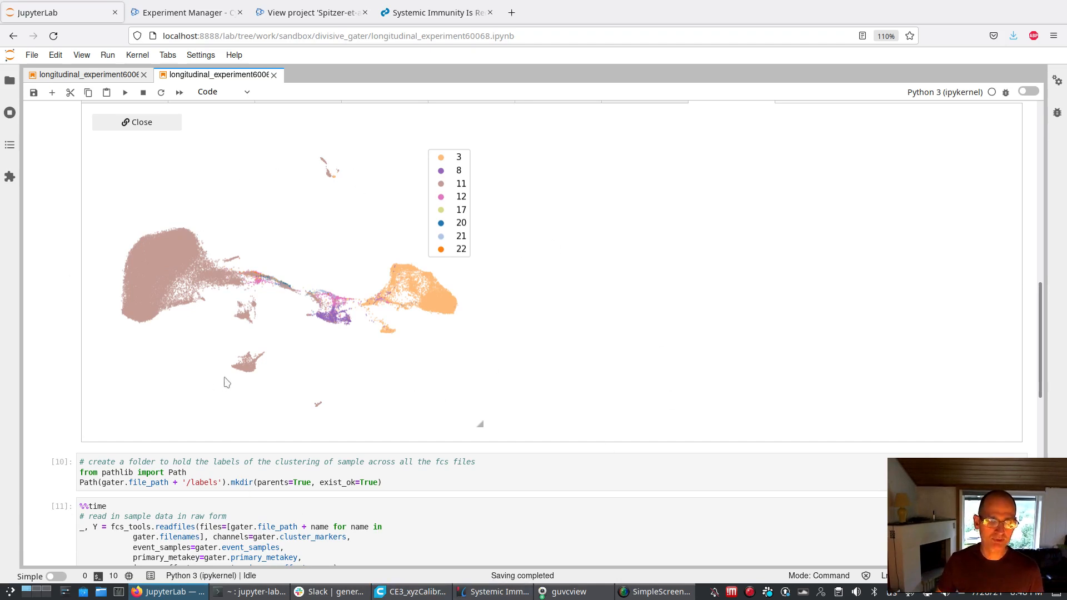
Examine the first UMAP and the first four heatmaps in the interactive clustering widget to review how the clusters were formed
{"action": "scroll", "coordinate": [293, 423], "scroll_direction": "up", "scroll_amount": 3}
{"action": "left_click", "coordinate": [642, 181]}
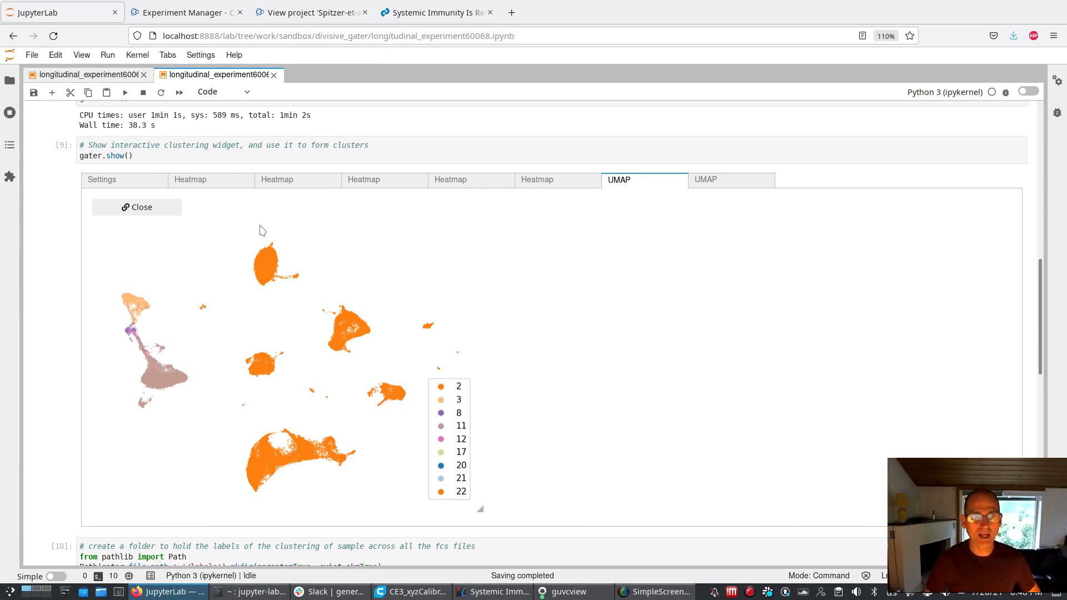
{"action": "left_click", "coordinate": [222, 187]}
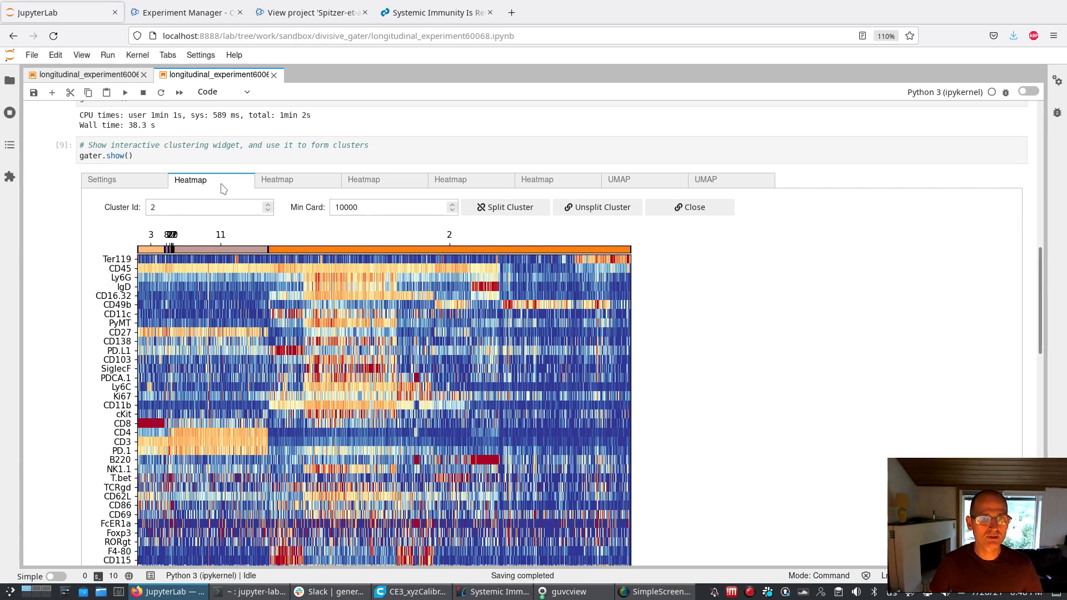
{"action": "left_click", "coordinate": [284, 189]}
{"action": "left_click", "coordinate": [393, 184]}
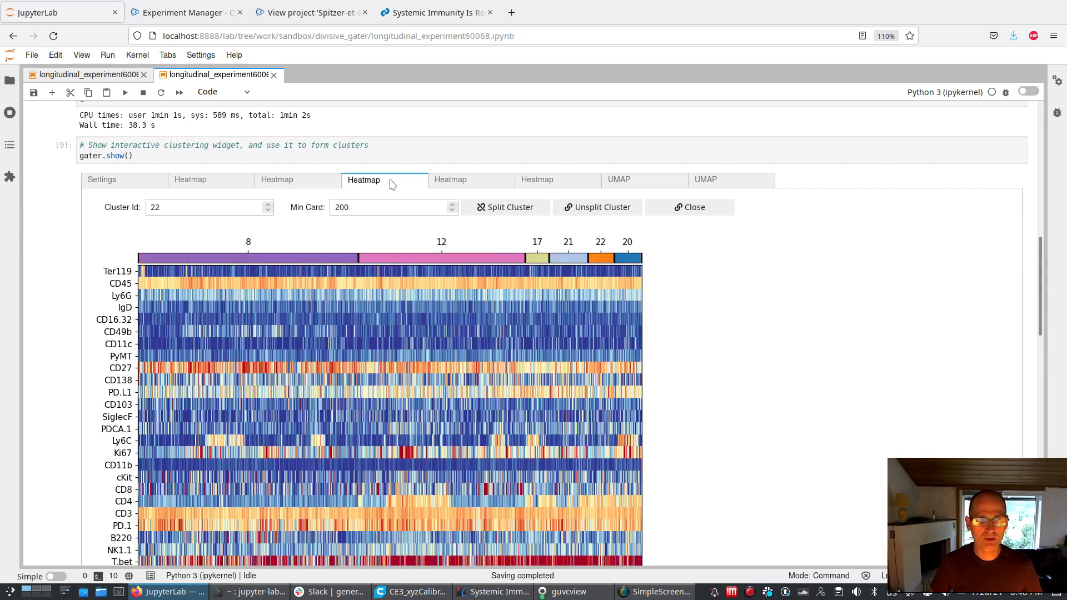
{"action": "left_click", "coordinate": [462, 188]}
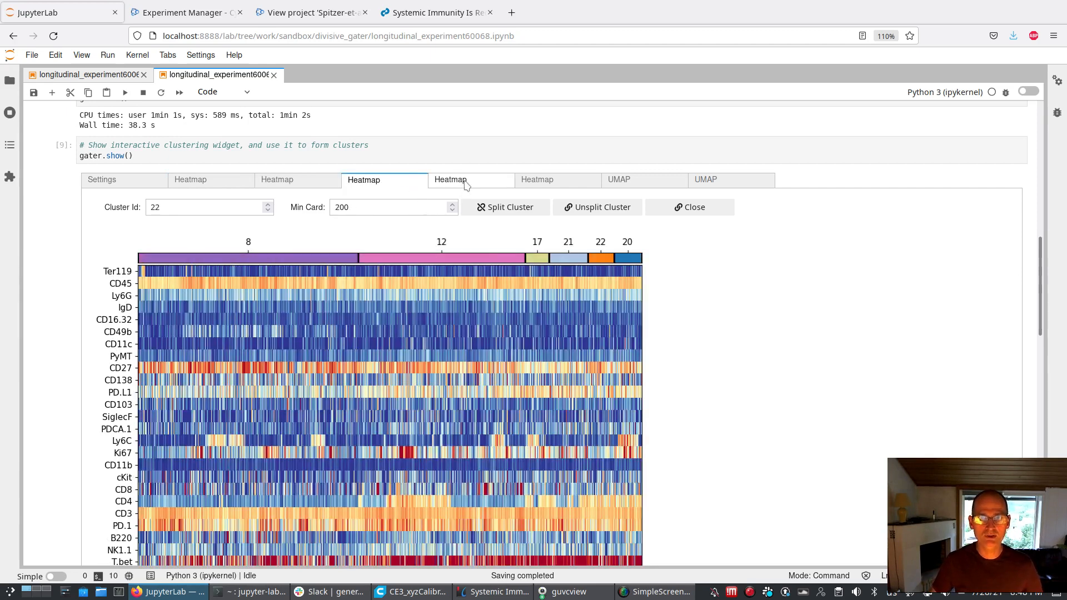
{"action": "scroll", "coordinate": [435, 368], "scroll_direction": "down", "scroll_amount": 2}
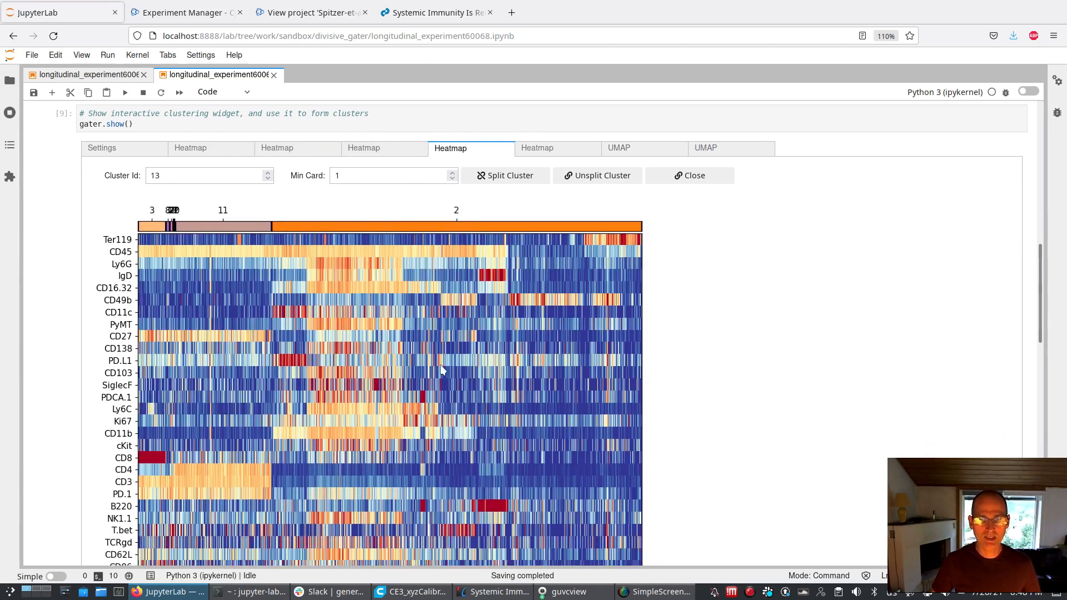
{"action": "scroll", "coordinate": [377, 348], "scroll_direction": "up", "scroll_amount": 1}
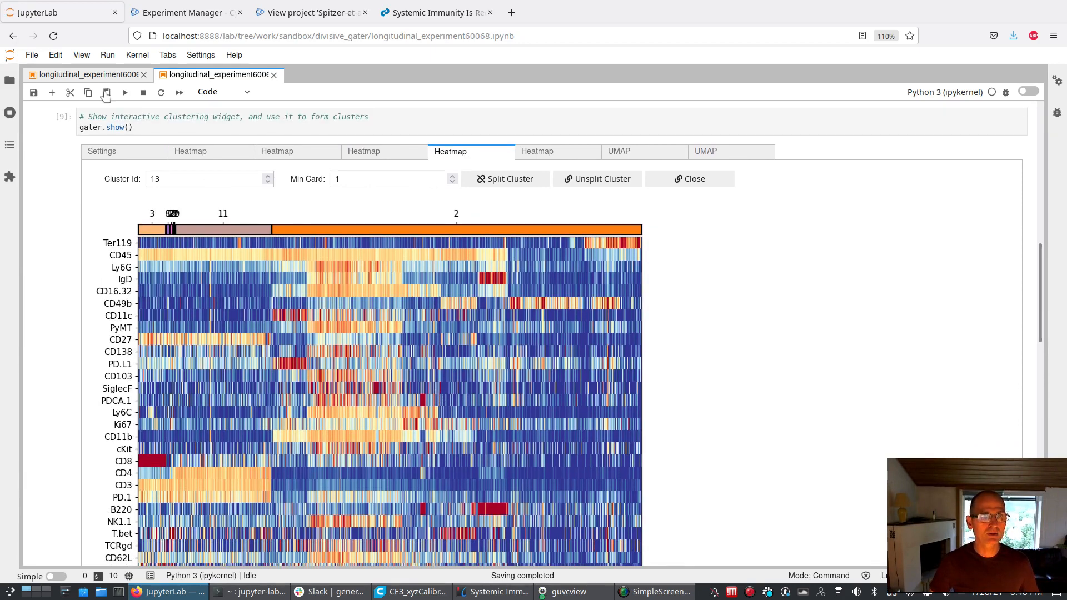
In the longitudinal_experiment60068_expand notebook, restart the kernel and clear all outputs
{"action": "left_click", "coordinate": [89, 75]}
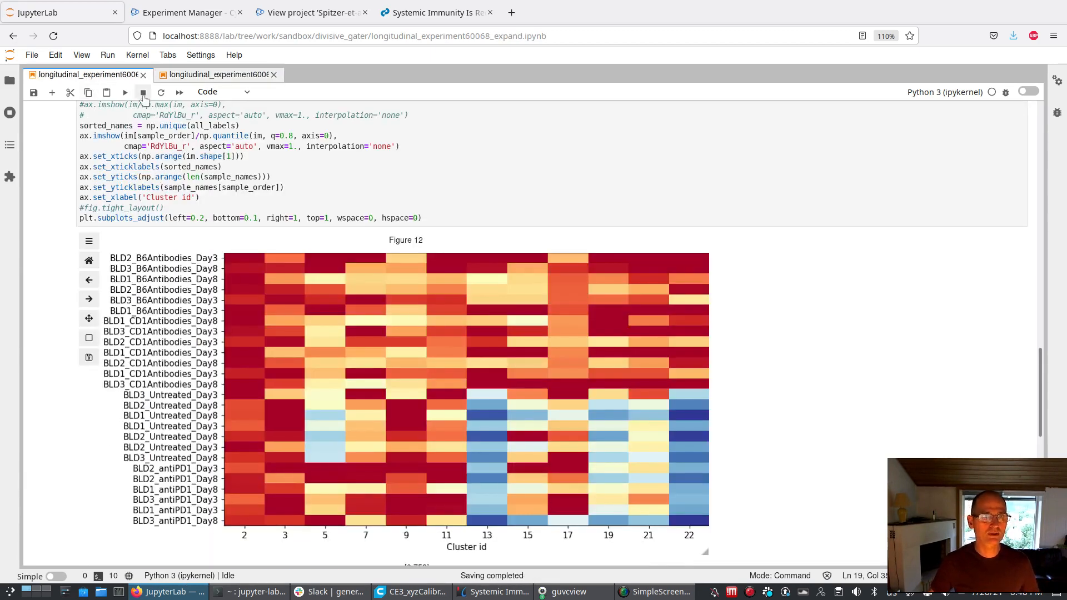
{"action": "left_click", "coordinate": [137, 55]}
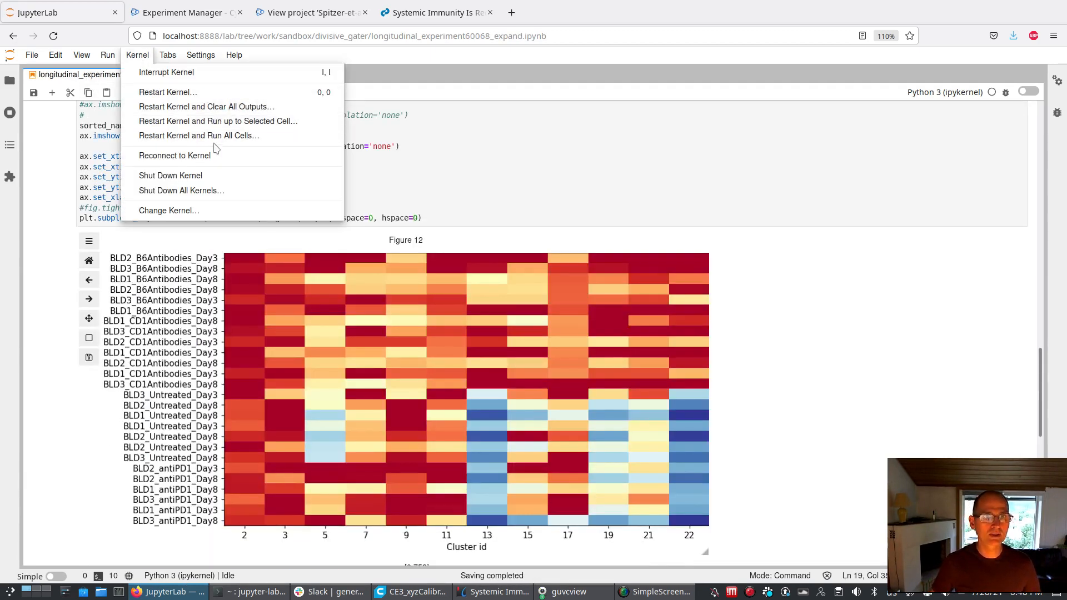
{"action": "left_click", "coordinate": [230, 111]}
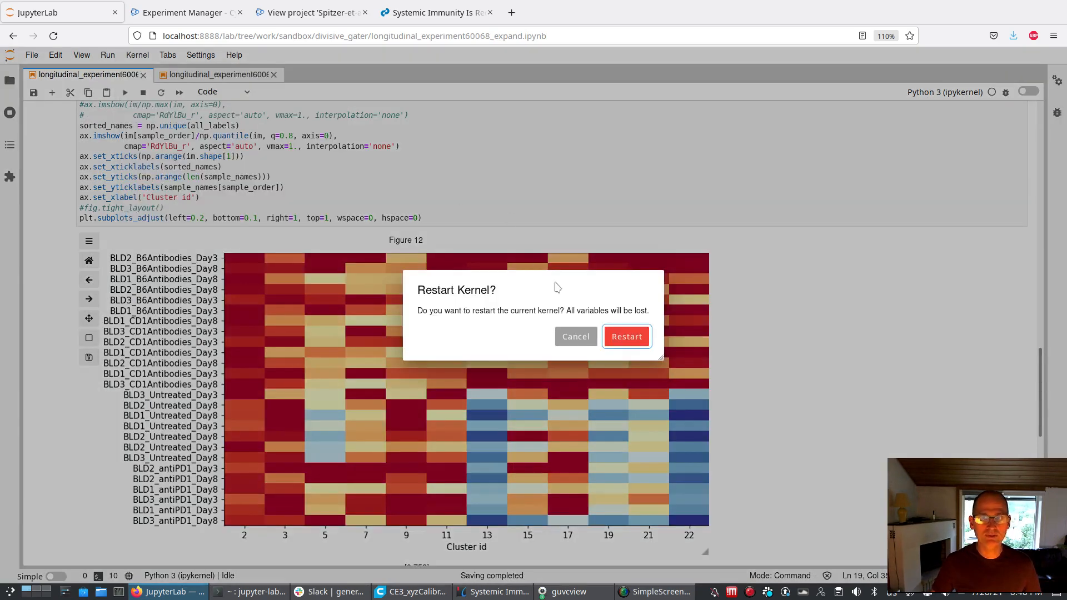
{"action": "left_click", "coordinate": [617, 334]}
Run the first four code cells: widget magic, package imports, warning suppression and construction of the label expander object
{"action": "scroll", "coordinate": [253, 356], "scroll_direction": "up", "scroll_amount": 6}
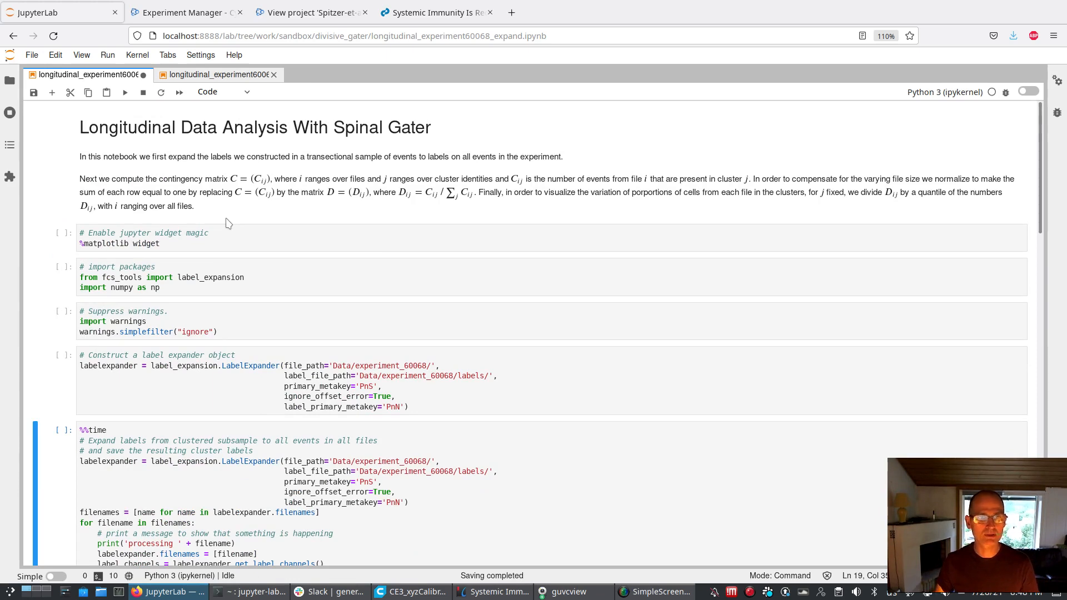
{"action": "left_click", "coordinate": [212, 233]}
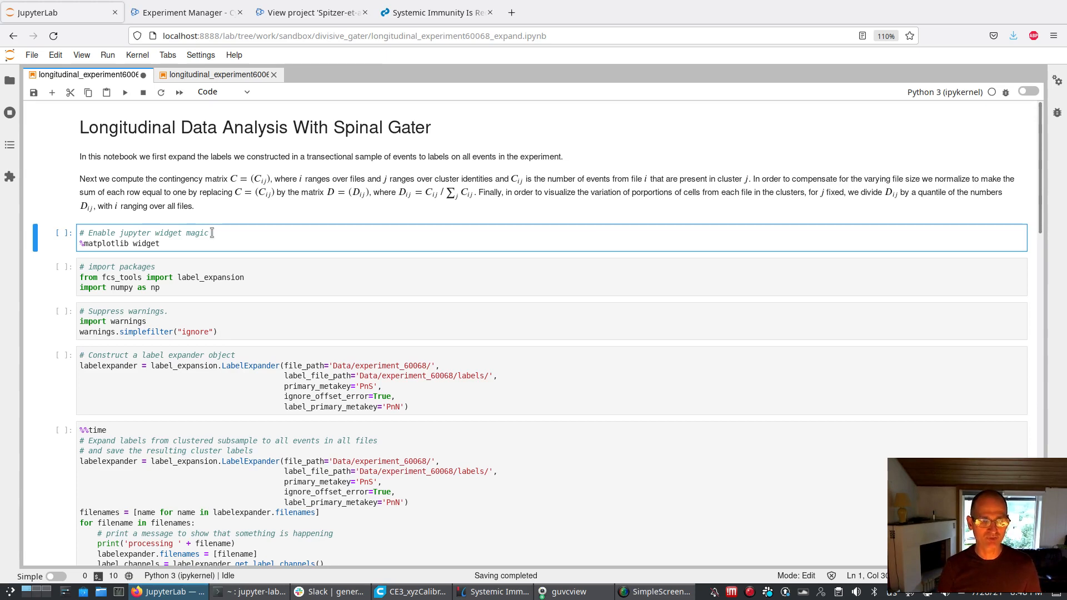
{"action": "key", "text": "shift+Return"}
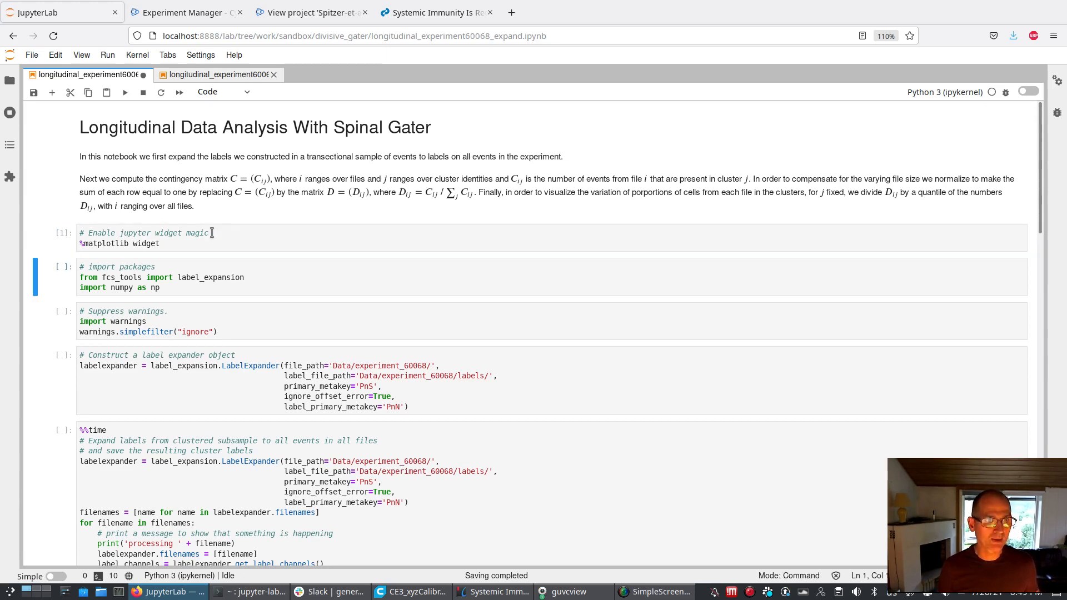
{"action": "key", "text": "shift+Return"}
{"action": "key", "text": "shift+Return"}
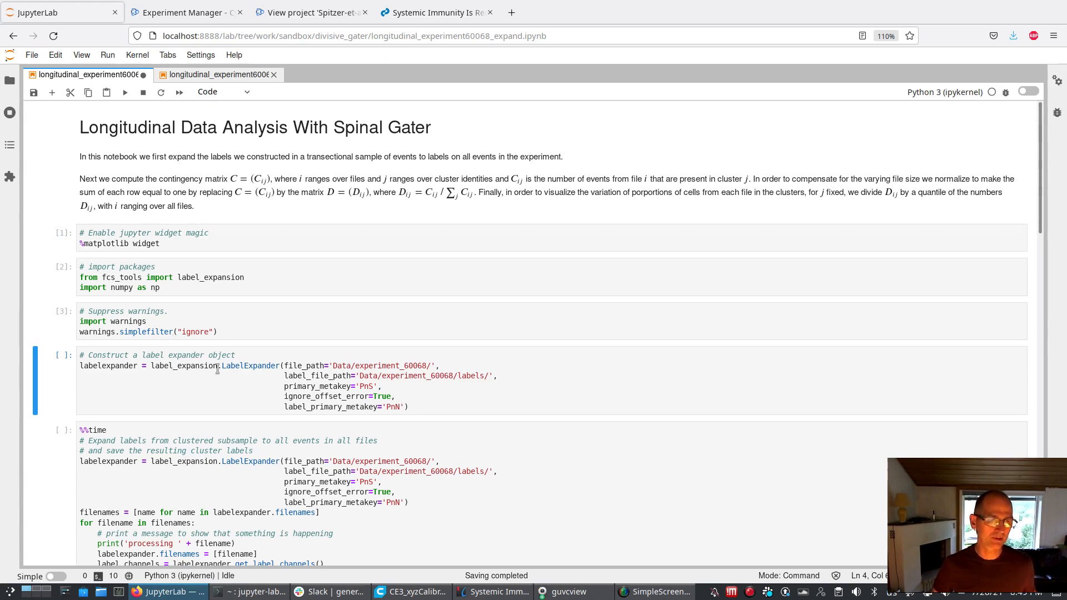
{"action": "key", "text": "shift+Return"}
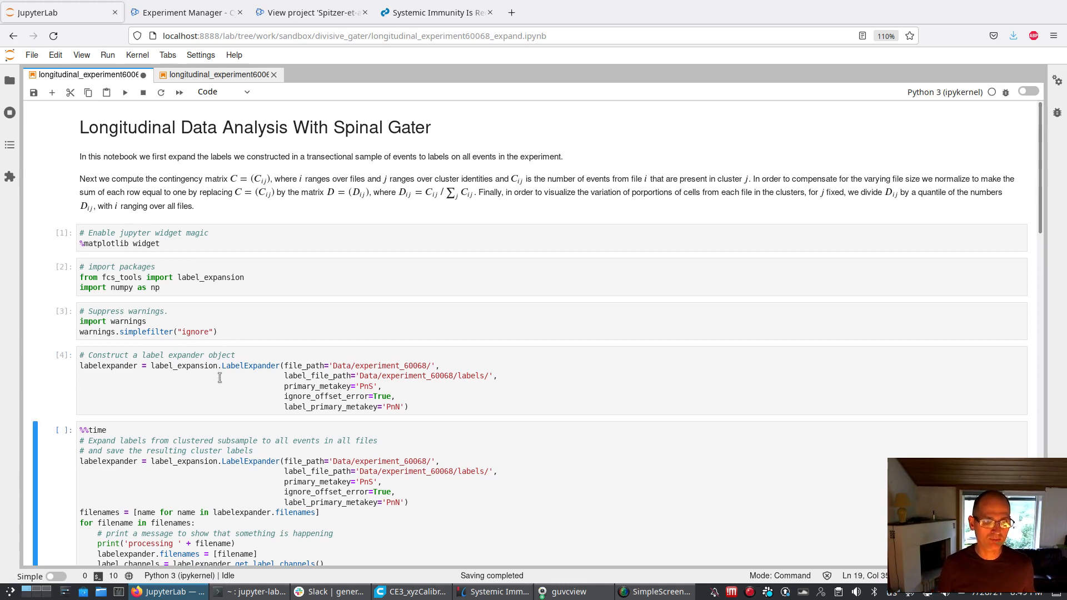
Run the timed cell that expands labels from the clustered subsample to all events and saves the label files
{"action": "scroll", "coordinate": [245, 412], "scroll_direction": "down", "scroll_amount": 4}
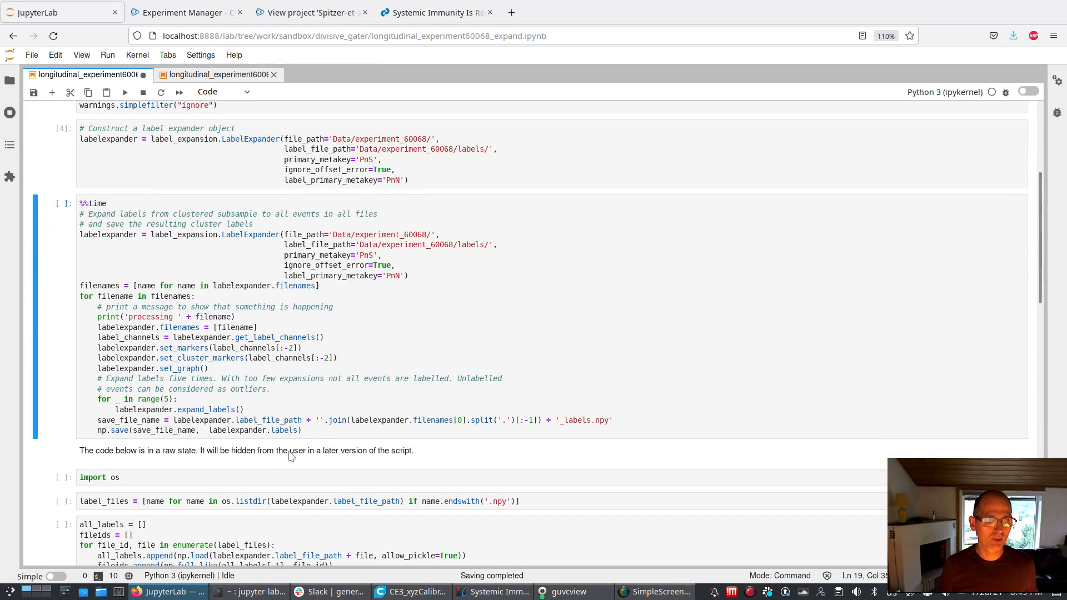
{"action": "key", "text": "shift+Return"}
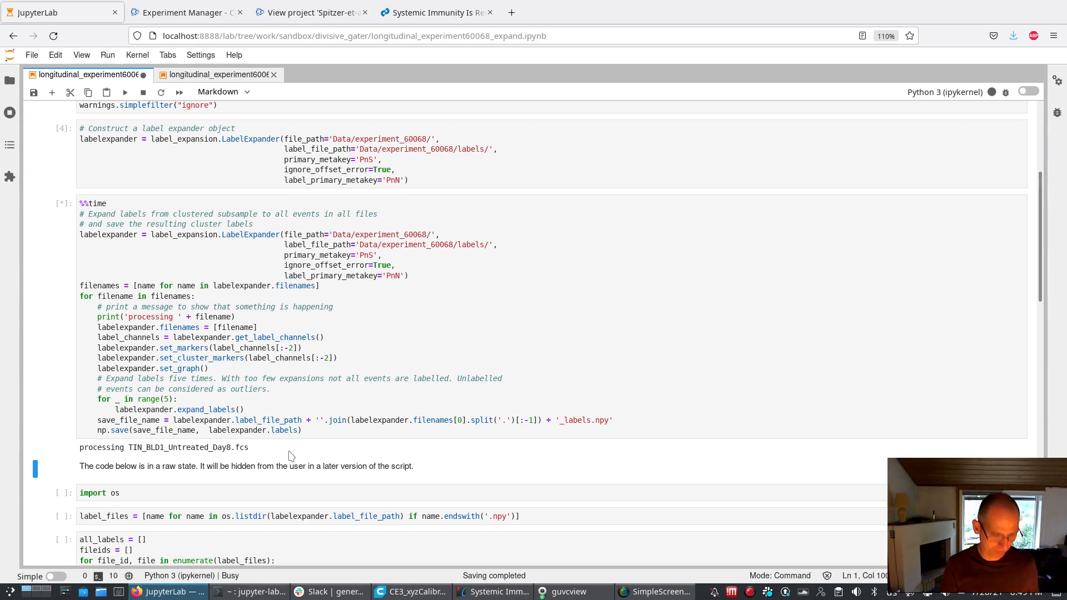
{"action": "key", "text": "super"}
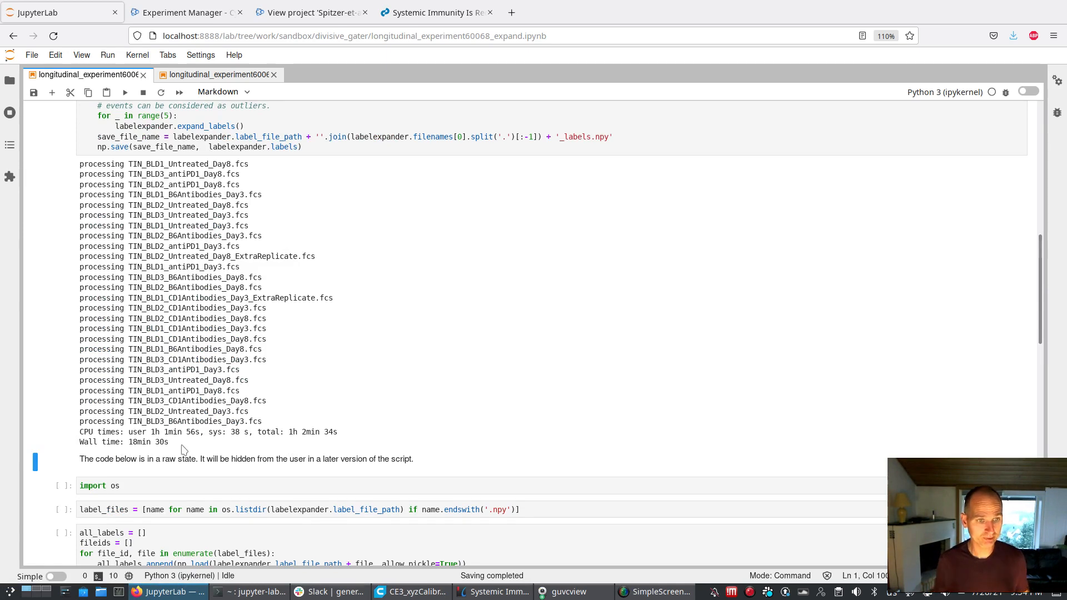
Run the cells from the os import through loading the labels, importing viz_tools and computing the cluster abundance matrix
{"action": "key", "text": "shift+Return"}
{"action": "key", "text": "shift+Return"}
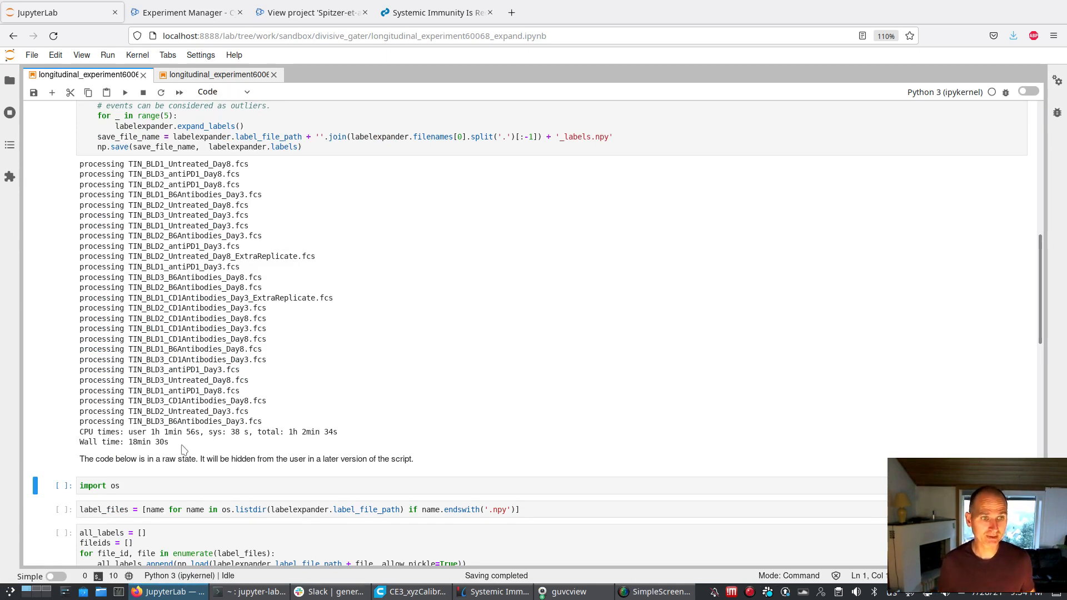
{"action": "key", "text": "shift+Return"}
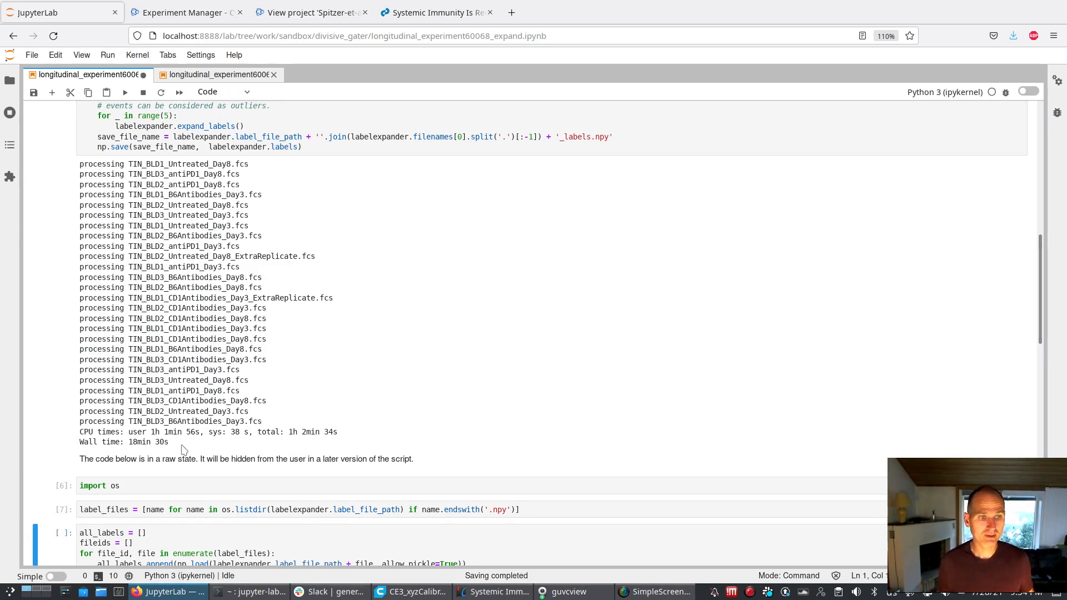
{"action": "key", "text": "shift+Return"}
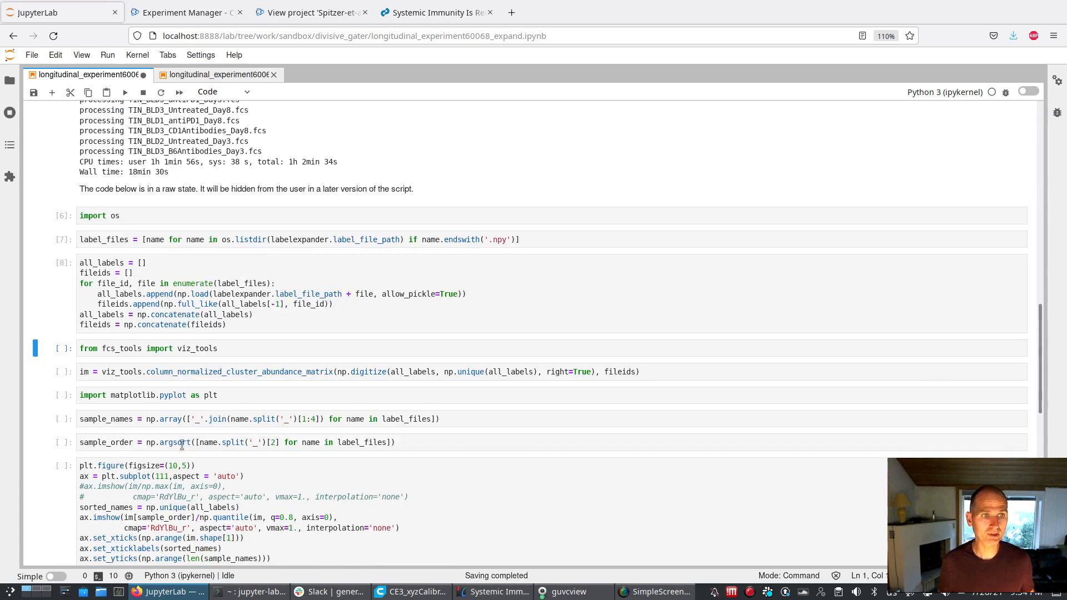
{"action": "key", "text": "shift+Return"}
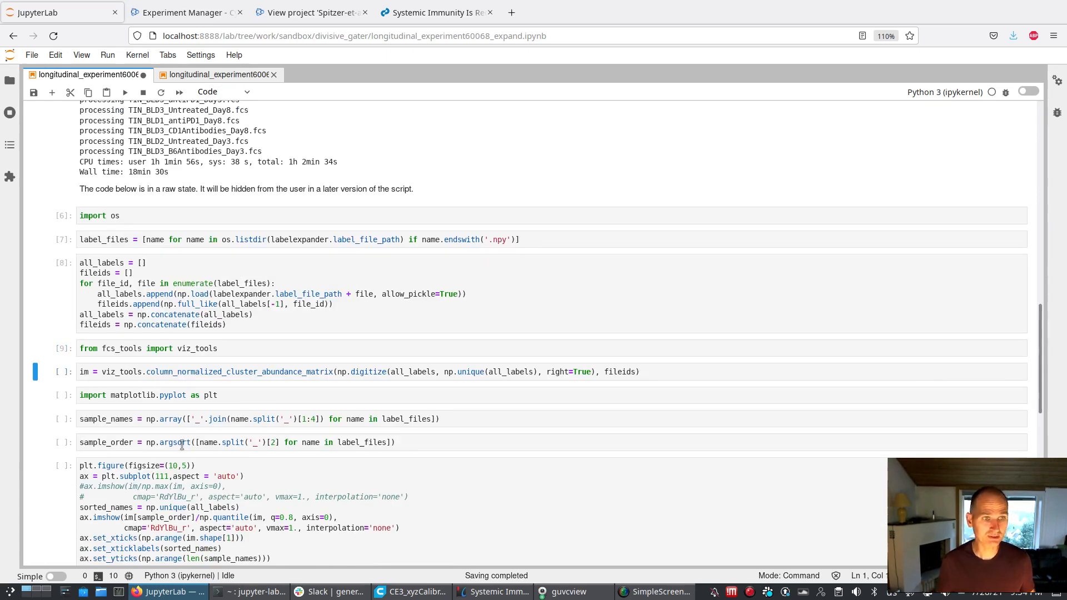
{"action": "key", "text": "shift+Return"}
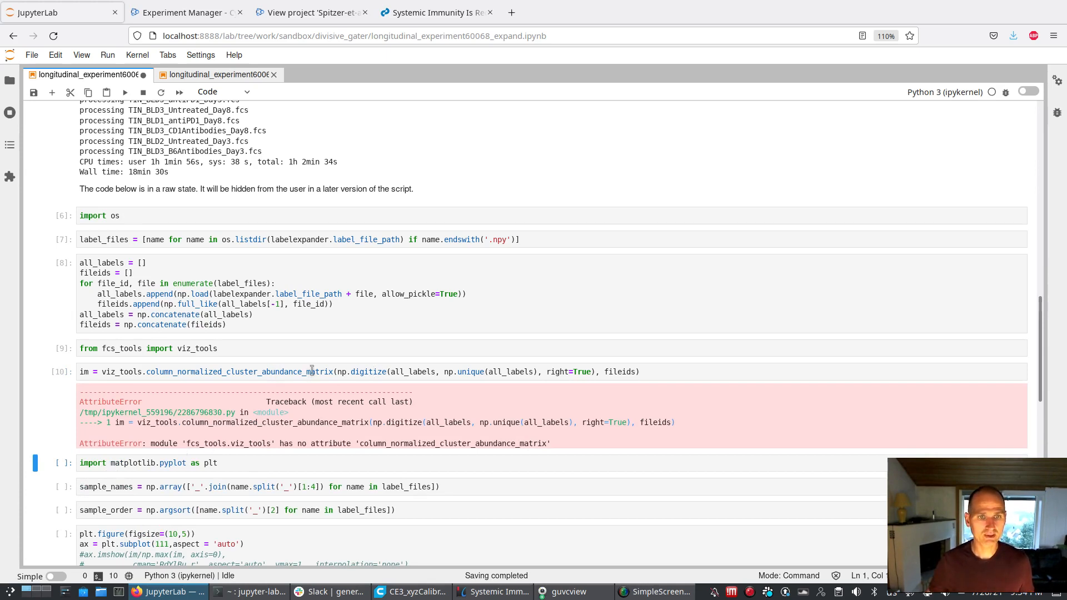
Change the viz_tools function in the im cell to column_normalized_contingency_matrix and rerun that cell
{"action": "left_click", "coordinate": [334, 372]}
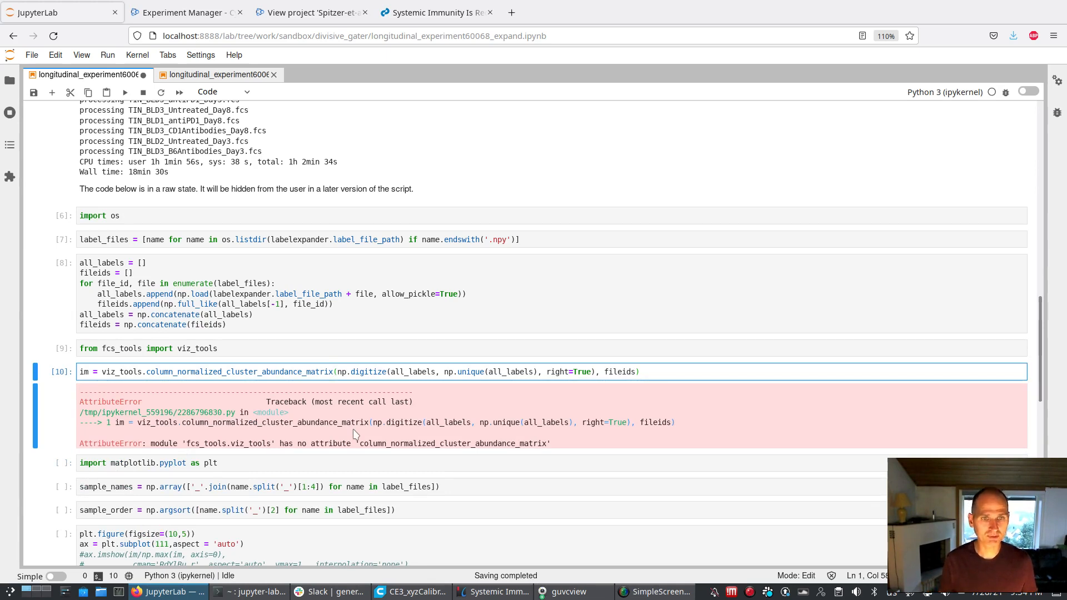
{"action": "key", "text": "BackSpace"}
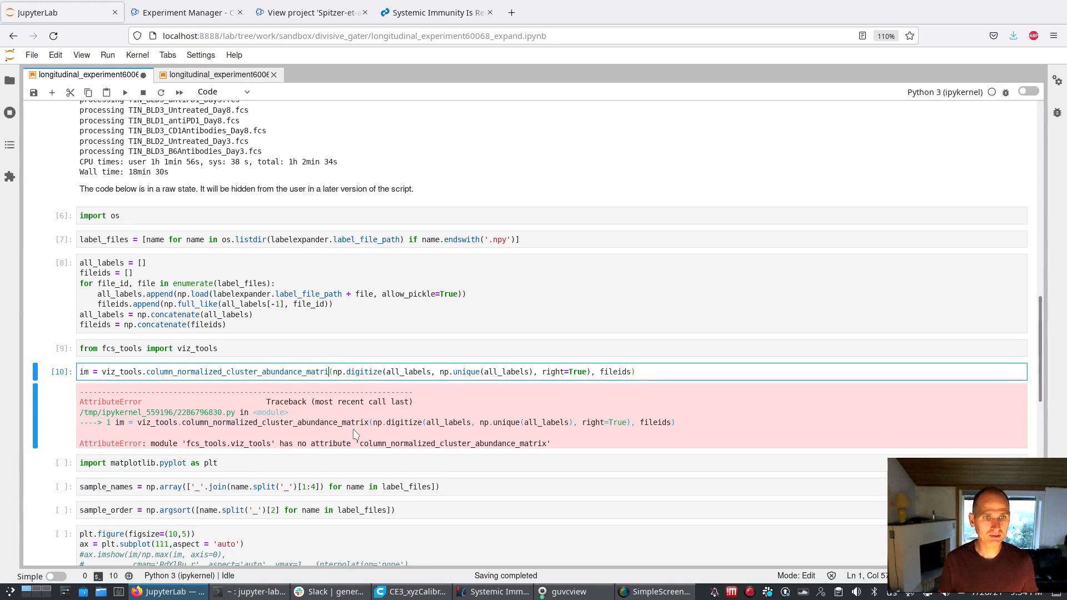
{"action": "key", "text": "BackSpace"}
{"action": "key", "text": "BackSpace"}
{"action": "key", "text": "BackSpace"}
{"action": "key", "text": "BackSpace"}
{"action": "key", "text": "BackSpace"}
{"action": "key", "text": "BackSpace"}
{"action": "key", "text": "BackSpace"}
{"action": "key", "text": "BackSpace"}
{"action": "key", "text": "BackSpace"}
{"action": "key", "text": "BackSpace"}
{"action": "key", "text": "BackSpace"}
{"action": "key", "text": "BackSpace"}
{"action": "key", "text": "BackSpace"}
{"action": "key", "text": "BackSpace"}
{"action": "key", "text": "BackSpace"}
{"action": "key", "text": "BackSpace"}
{"action": "key", "text": "BackSpace"}
{"action": "key", "text": "BackSpace"}
{"action": "key", "text": "BackSpace"}
{"action": "key", "text": "BackSpace"}
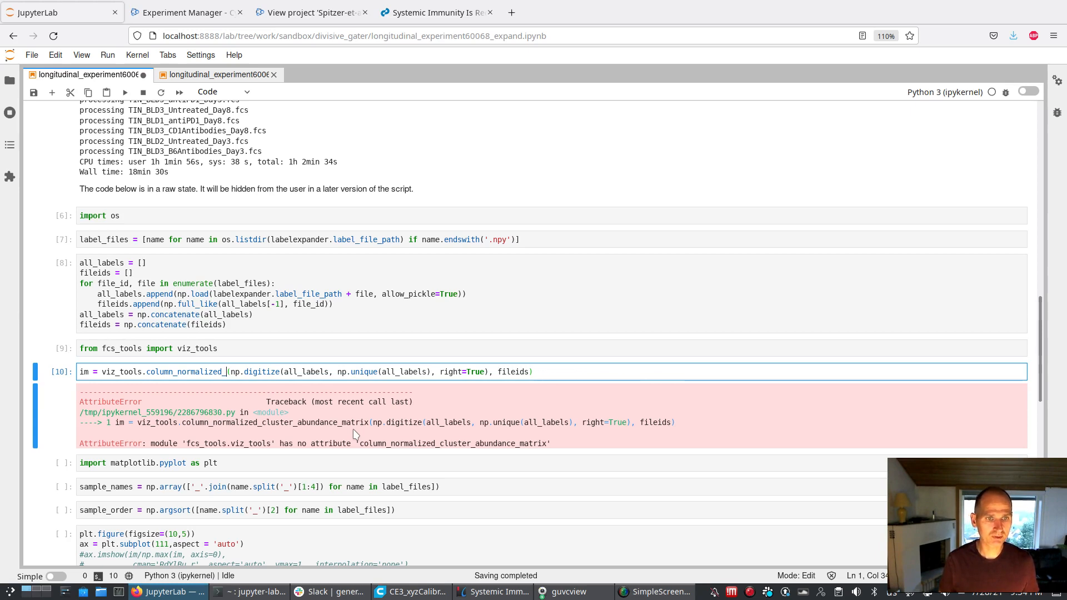
{"action": "type", "text": "contingency_matrix"}
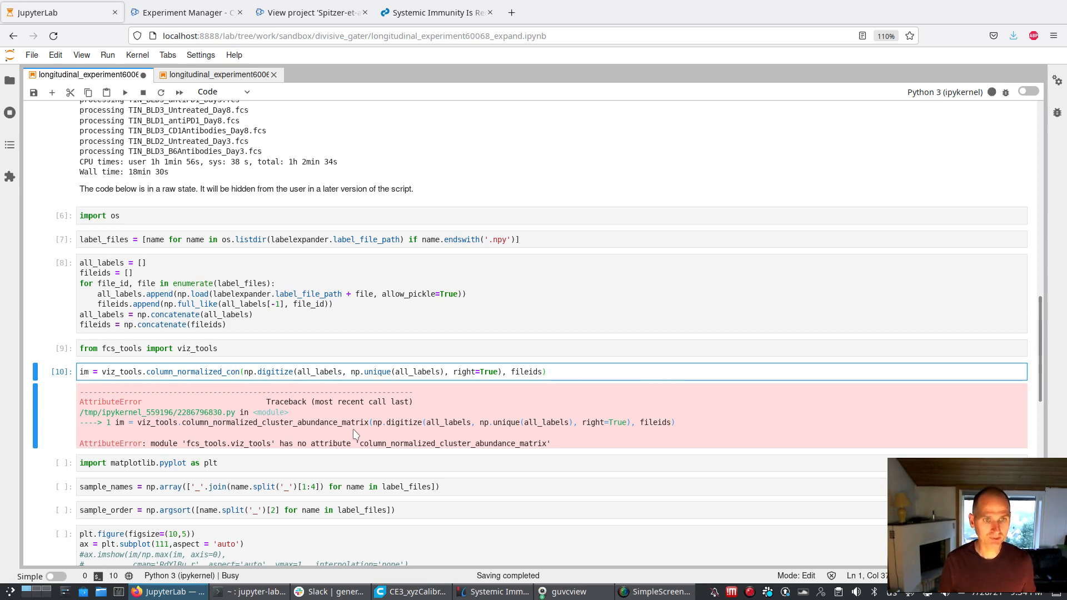
{"action": "key", "text": "shift+Return"}
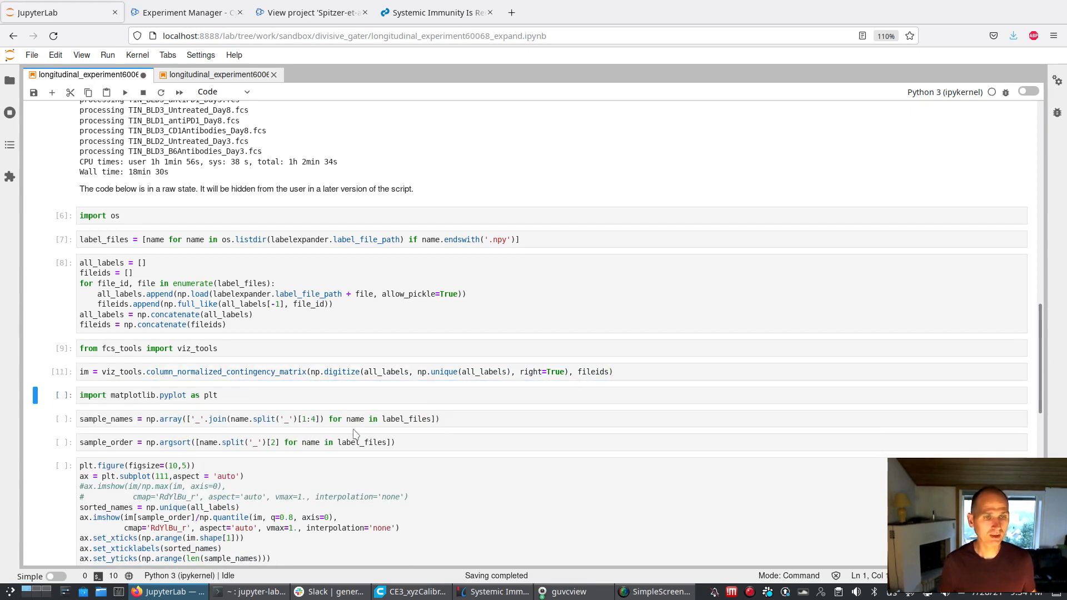
Run the matplotlib import, sample_names, sample_order and plotting cells to draw the heatmap of samples against cluster ids
{"action": "key", "text": "shift+Return"}
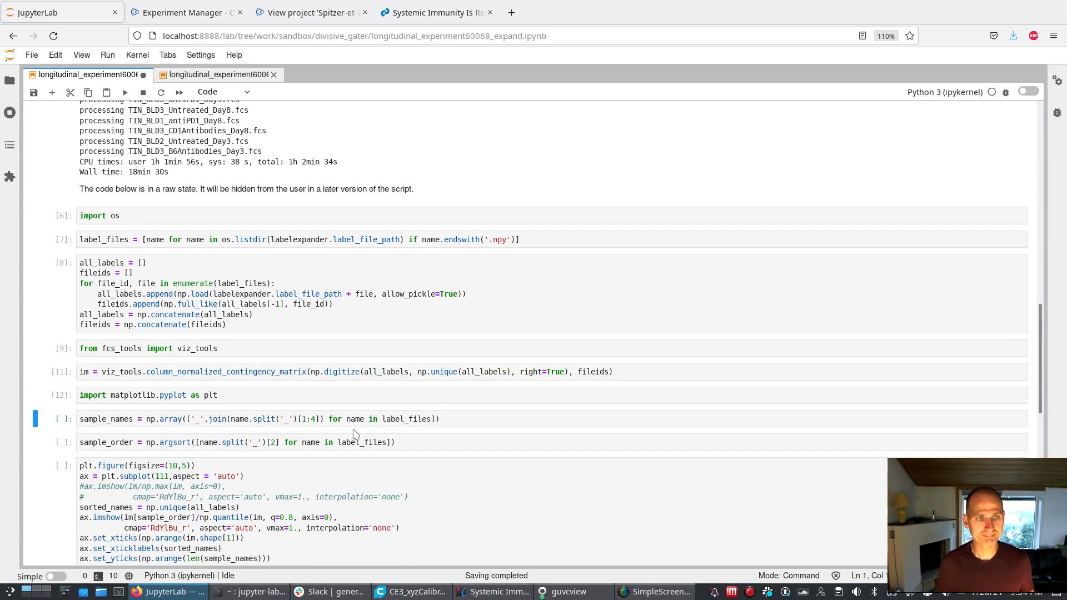
{"action": "key", "text": "shift+Return"}
{"action": "key", "text": "shift+Return"}
{"action": "key", "text": "shift+Return"}
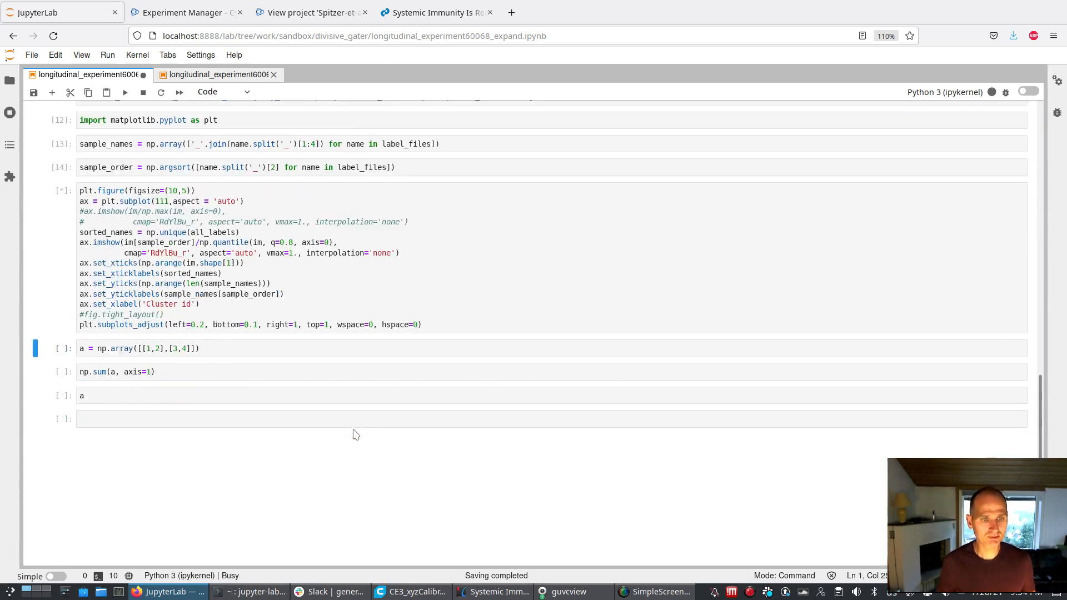
{"action": "scroll", "coordinate": [411, 375], "scroll_direction": "down", "scroll_amount": 1}
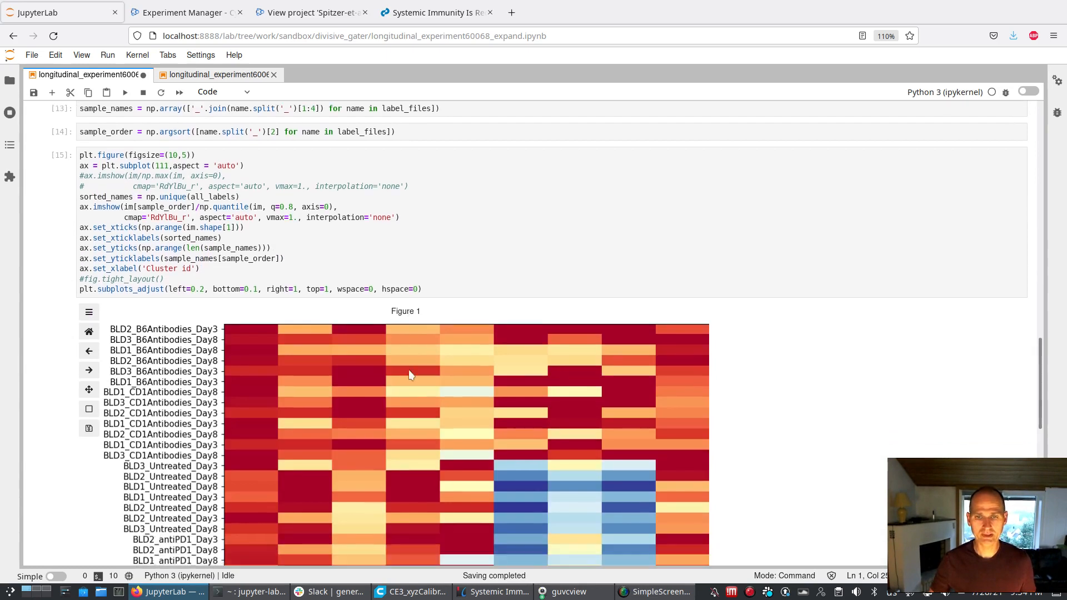
{"action": "scroll", "coordinate": [410, 376], "scroll_direction": "down", "scroll_amount": 2}
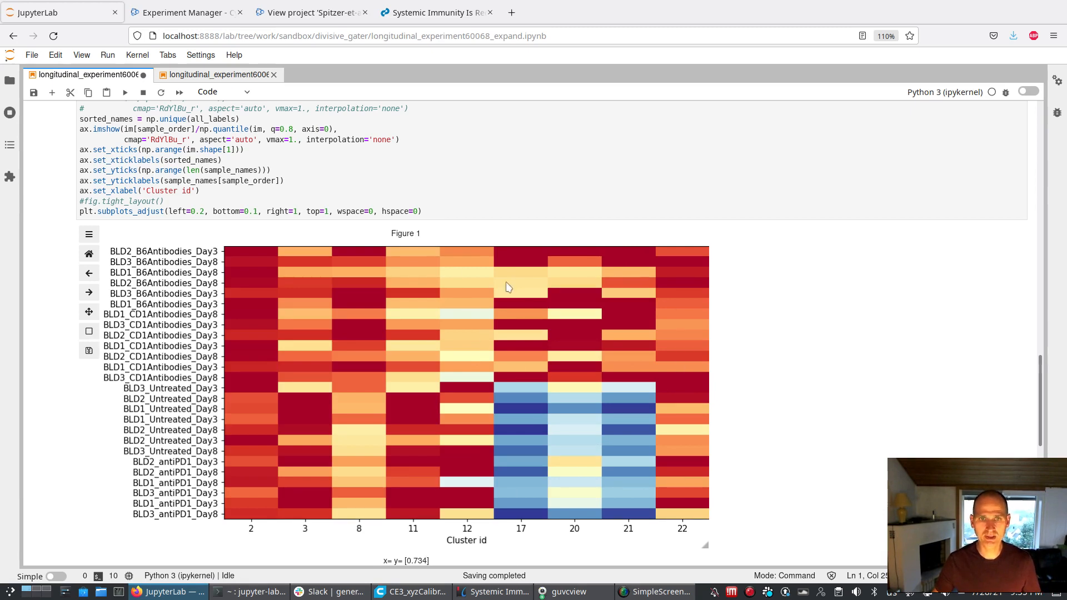
{"action": "scroll", "coordinate": [613, 516], "scroll_direction": "down", "scroll_amount": 3}
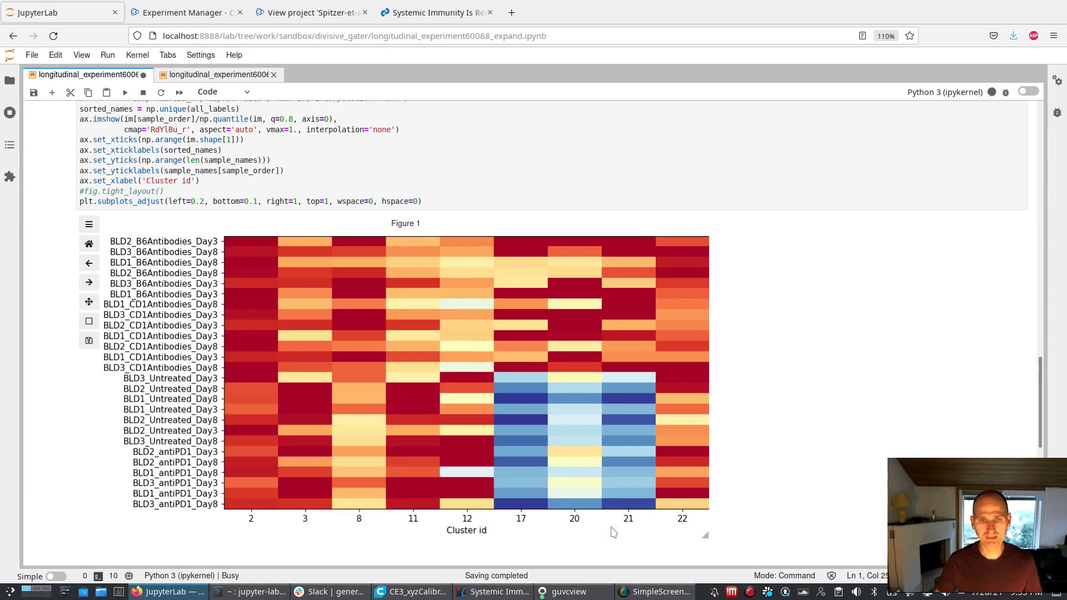
Compare the sample-by-cluster abundance heatmap with the UMAP coloured by cluster in the longitudinal_experiment60068.ipynb notebook
{"action": "scroll", "coordinate": [582, 494], "scroll_direction": "up", "scroll_amount": 1}
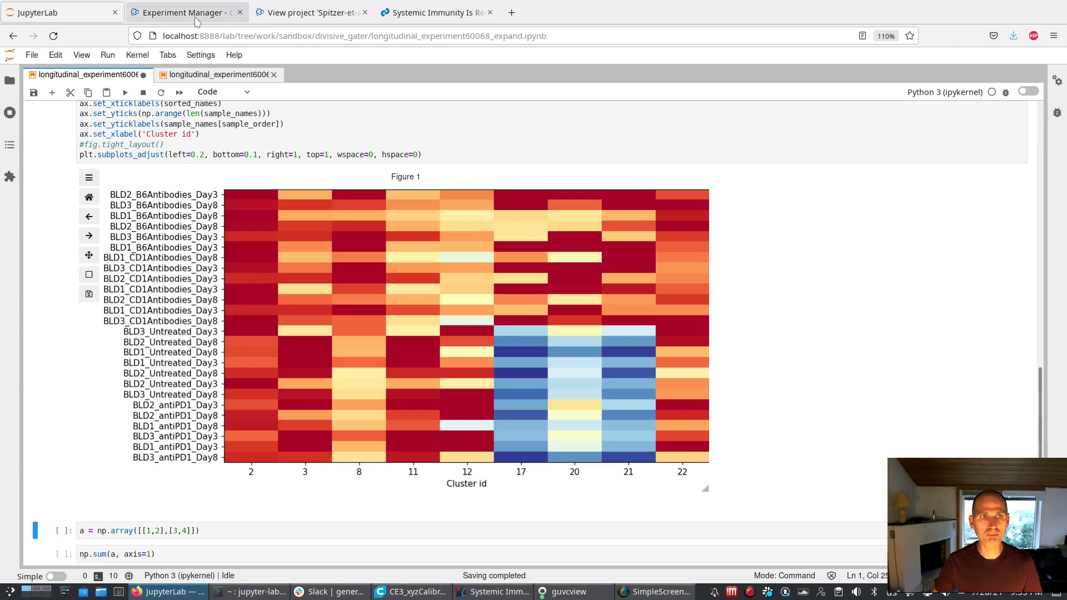
{"action": "left_click", "coordinate": [222, 79]}
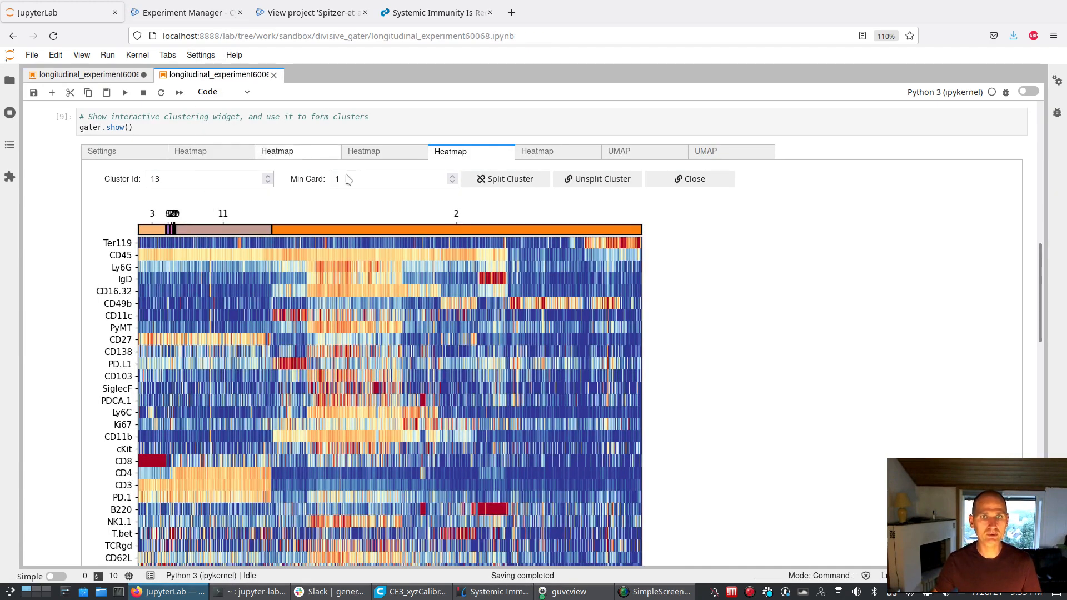
{"action": "left_click", "coordinate": [712, 156]}
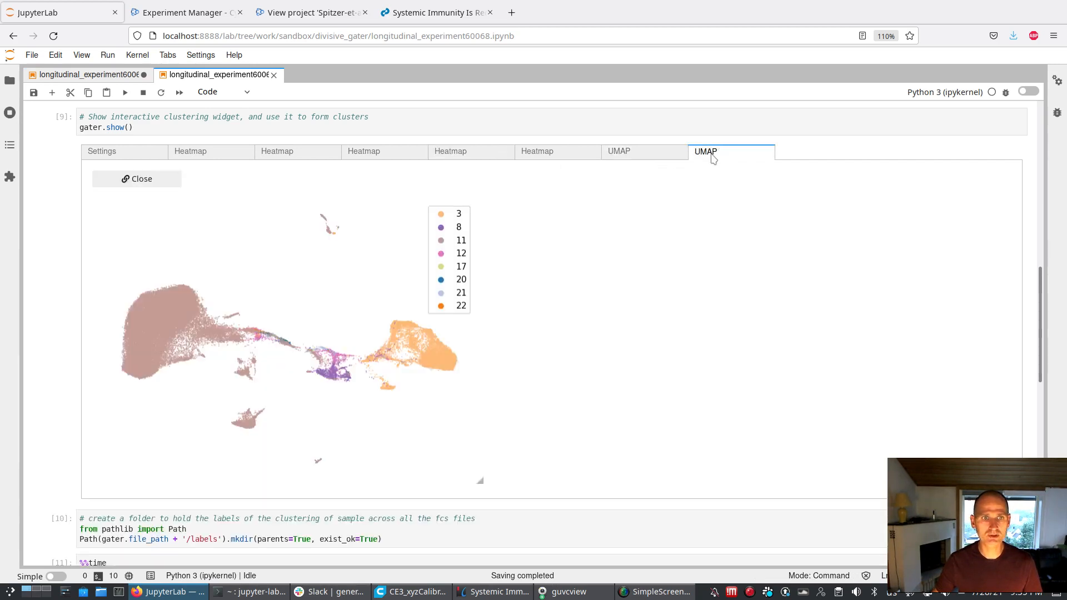
{"action": "left_click", "coordinate": [104, 78]}
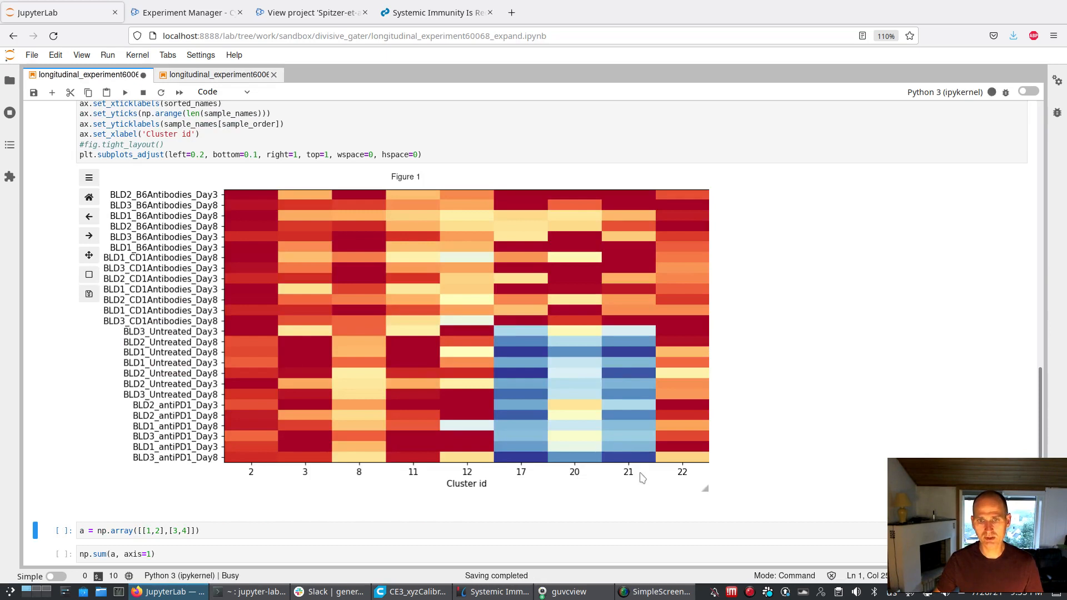
{"action": "left_click", "coordinate": [238, 77]}
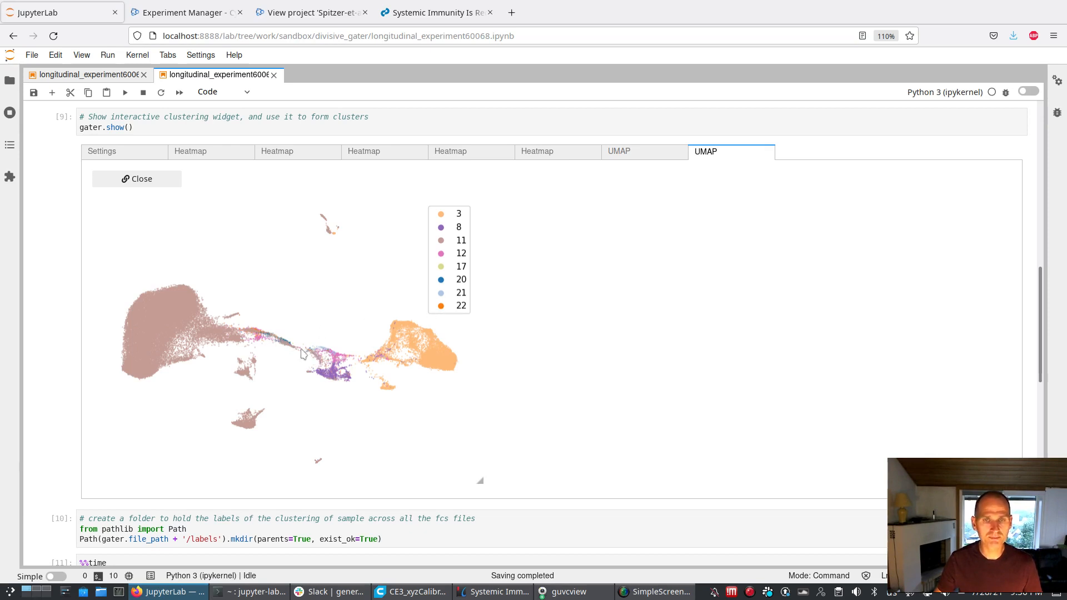
{"action": "left_click", "coordinate": [62, 77]}
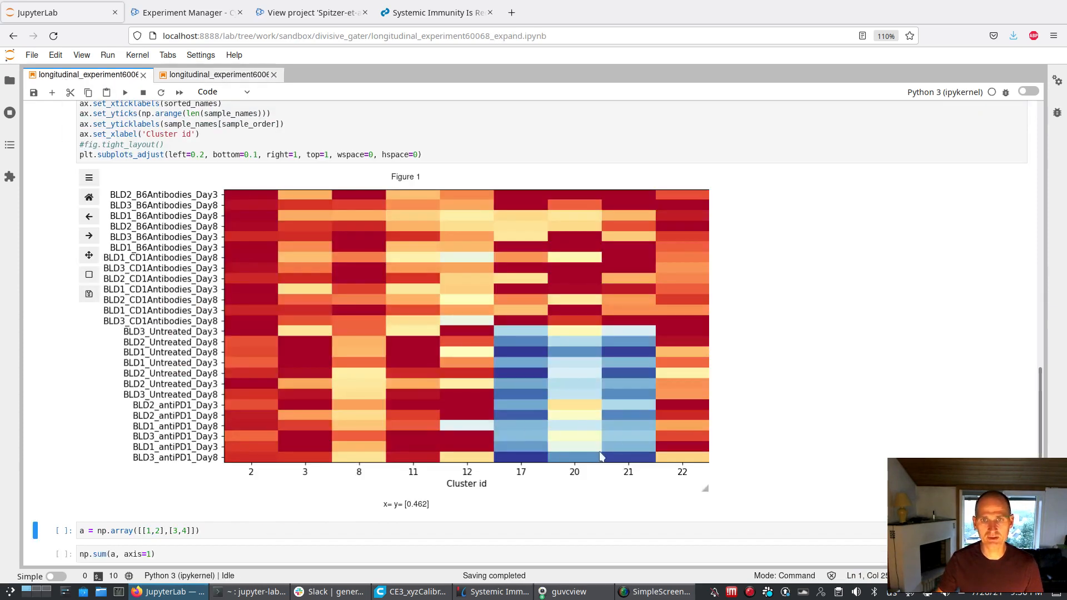
{"action": "left_click", "coordinate": [217, 76]}
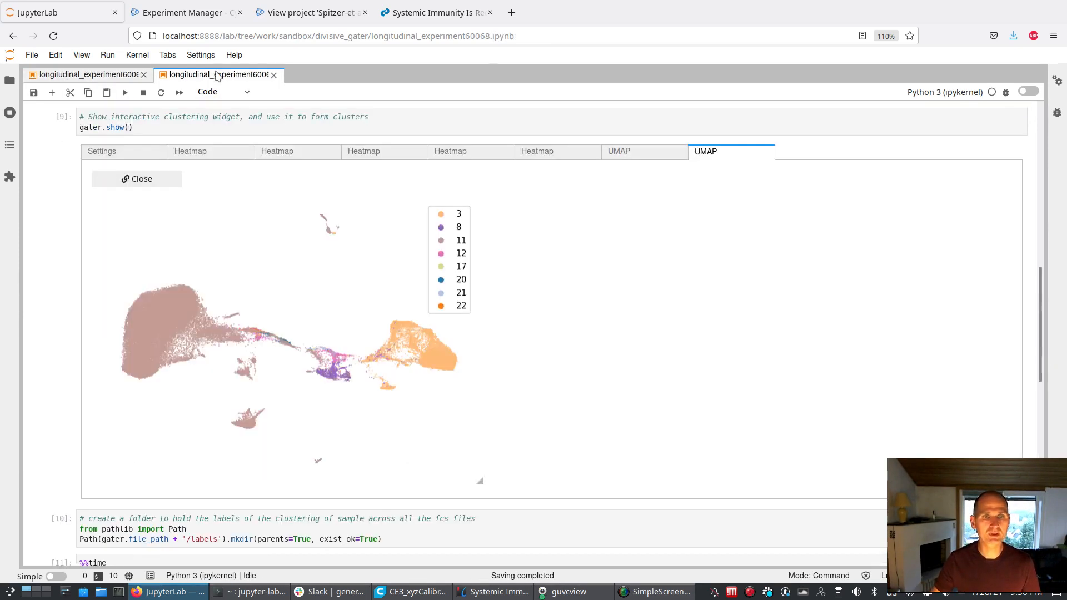
Look through the clustering widget's existing heatmaps and examine the one covering clusters 8, 12, 17, 21, 22 and 20
{"action": "left_click", "coordinate": [537, 153]}
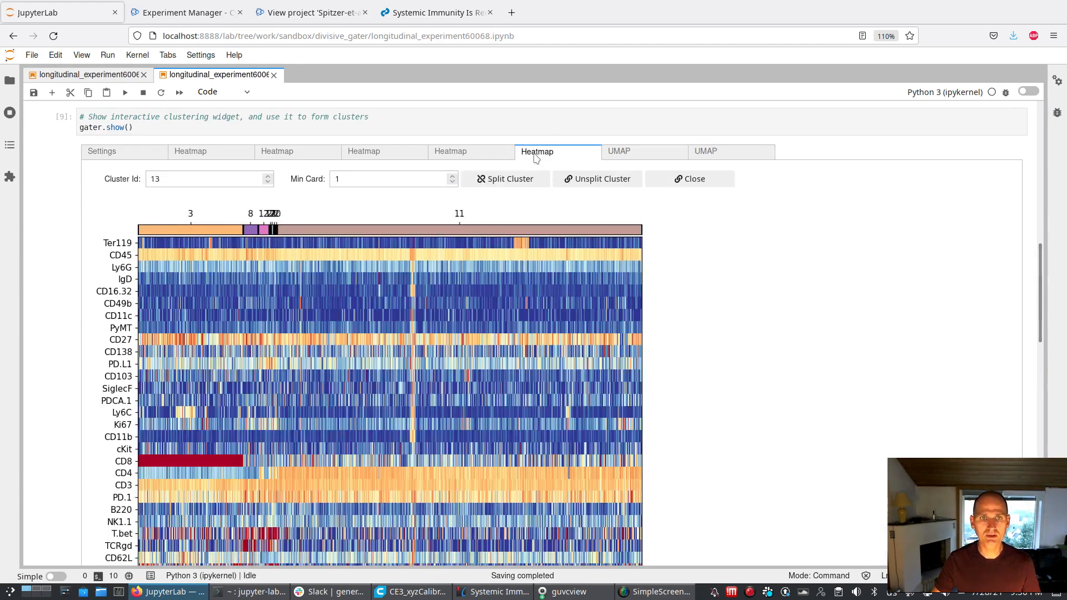
{"action": "left_click", "coordinate": [489, 160]}
{"action": "left_click", "coordinate": [388, 156]}
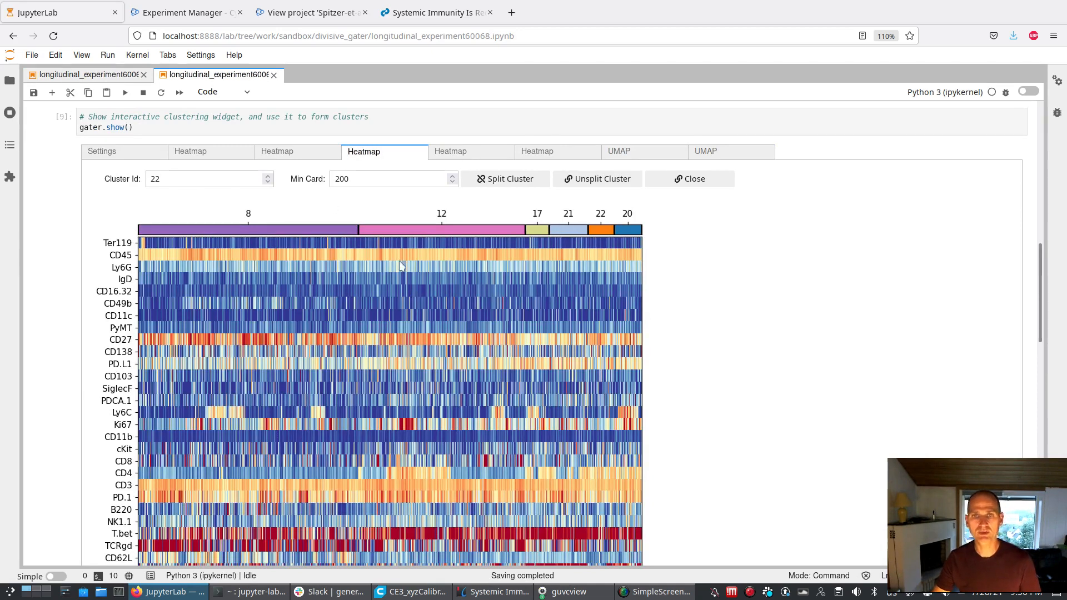
{"action": "scroll", "coordinate": [402, 284], "scroll_direction": "down", "scroll_amount": 1}
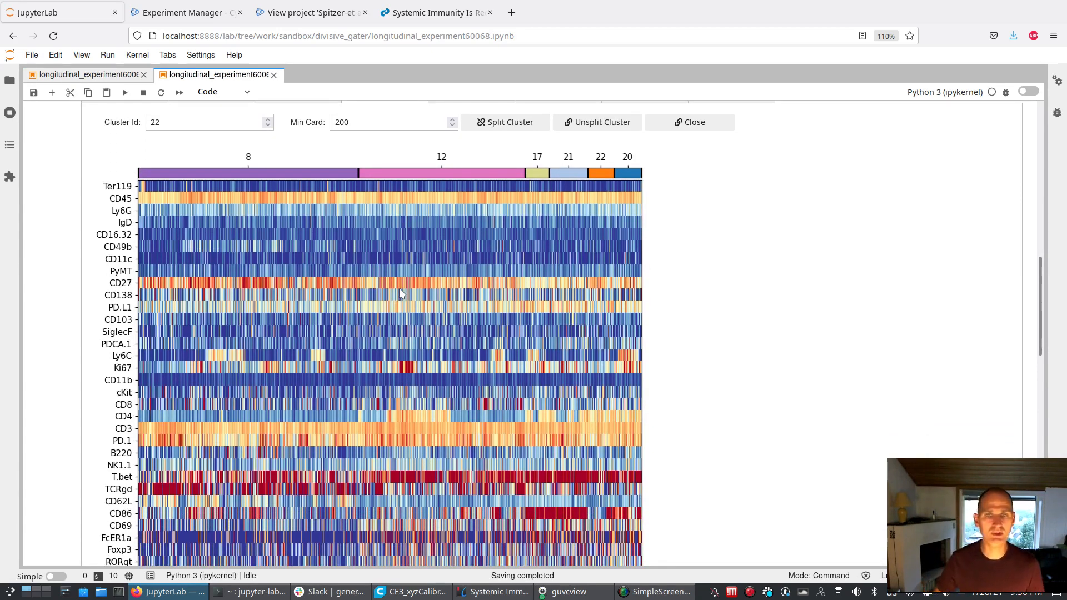
{"action": "scroll", "coordinate": [219, 233], "scroll_direction": "up", "scroll_amount": 2}
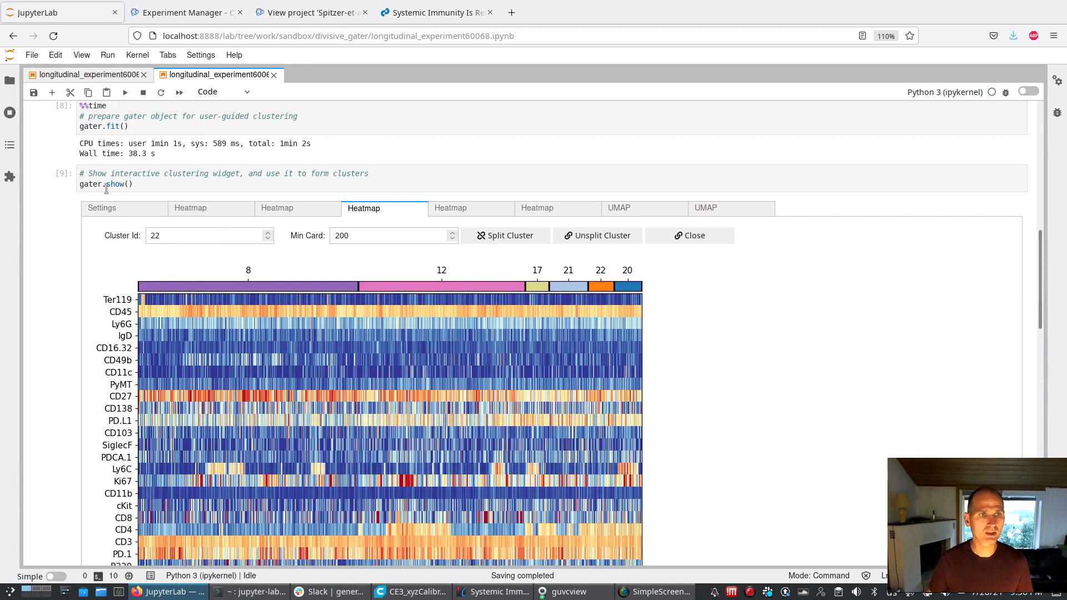
Set the clustering widget's range start to 17 and range end to 21, and generate a heatmap of that cluster range
{"action": "left_click", "coordinate": [118, 214]}
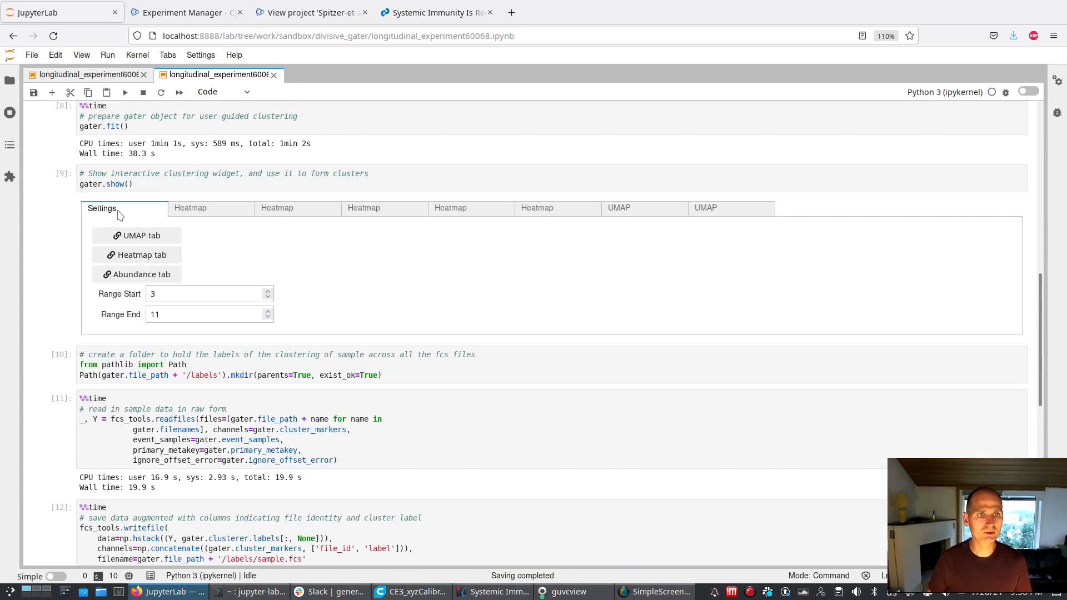
{"action": "left_click", "coordinate": [167, 294]}
{"action": "key", "text": "BackSpace"}
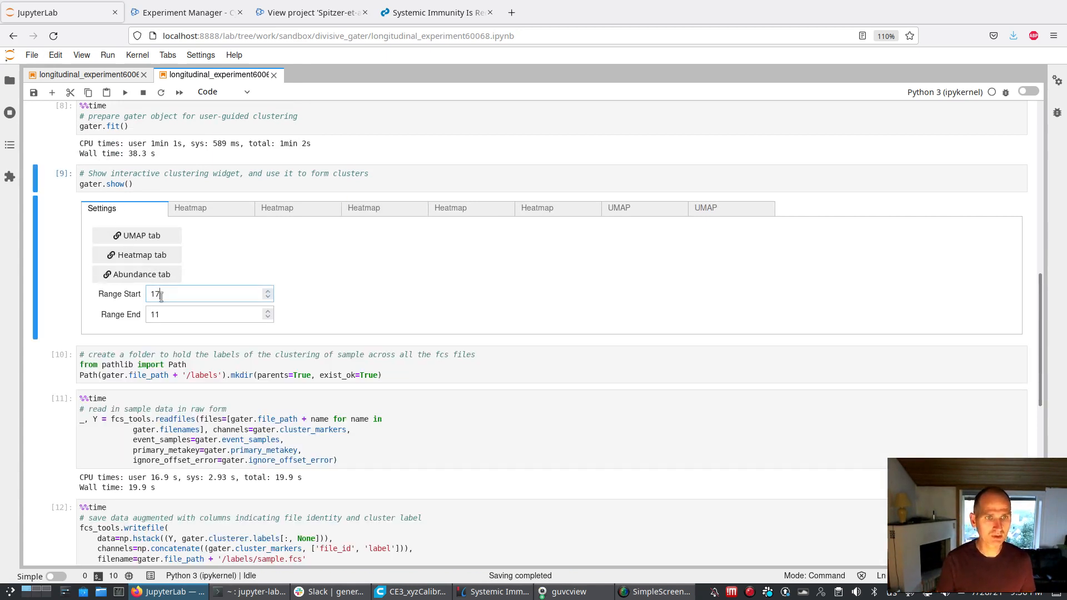
{"action": "left_click", "coordinate": [157, 314]}
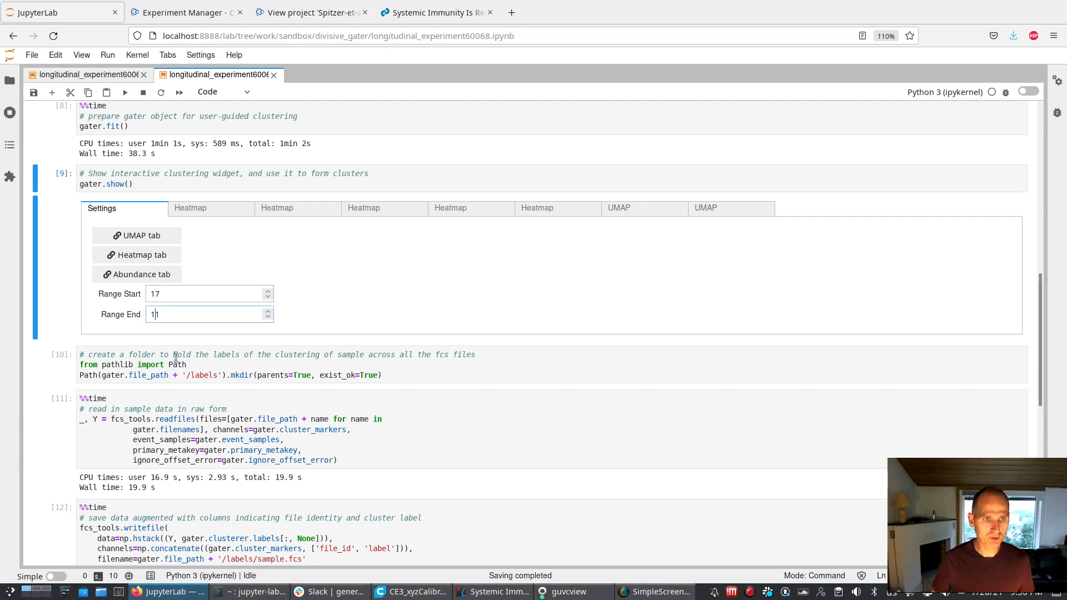
{"action": "left_click", "coordinate": [142, 255]}
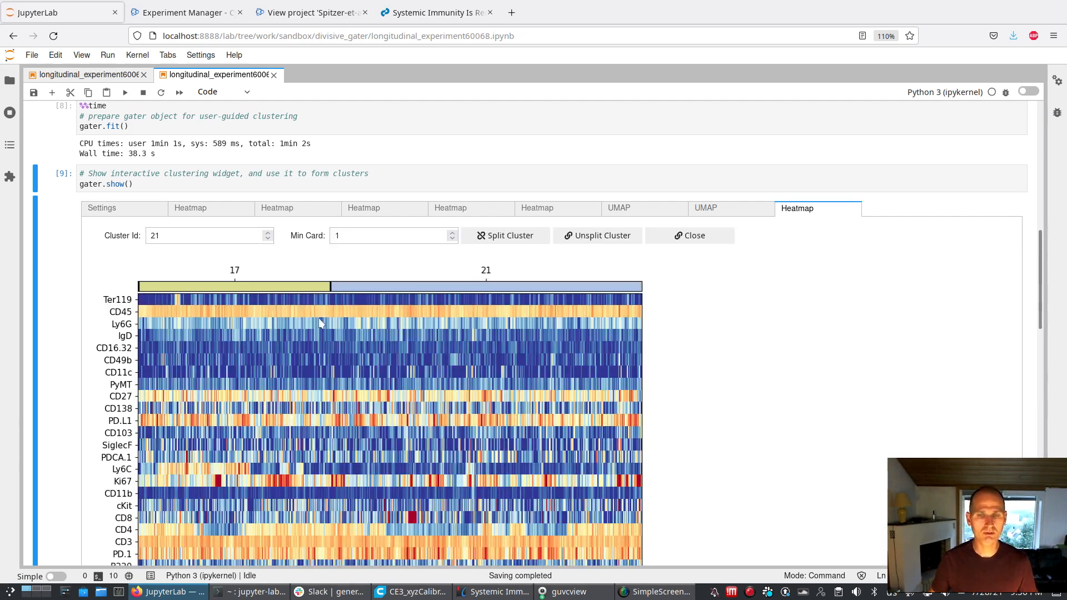
Check the cluster order in the earlier heatmaps and generate a new heatmap with range start 17 and range end 20
{"action": "left_click", "coordinate": [559, 214]}
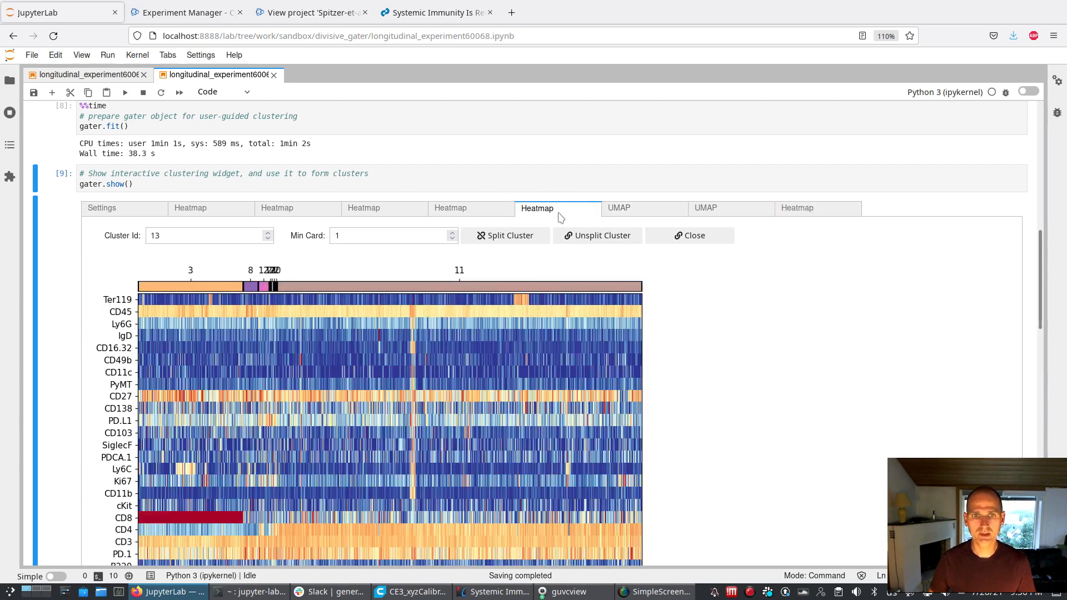
{"action": "left_click", "coordinate": [453, 209]}
{"action": "left_click", "coordinate": [380, 211]}
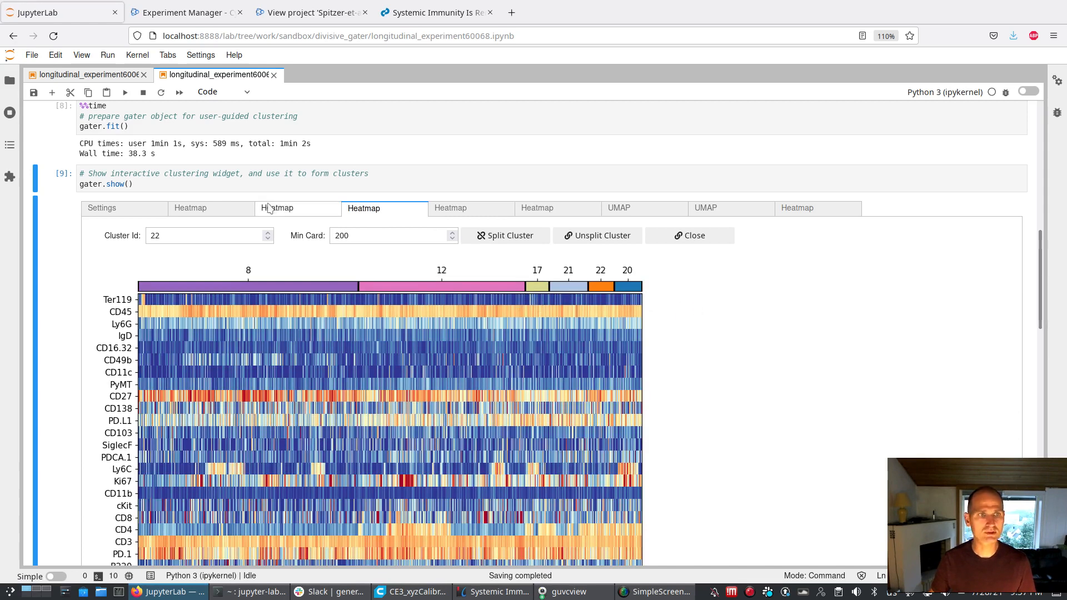
{"action": "left_click", "coordinate": [141, 209]}
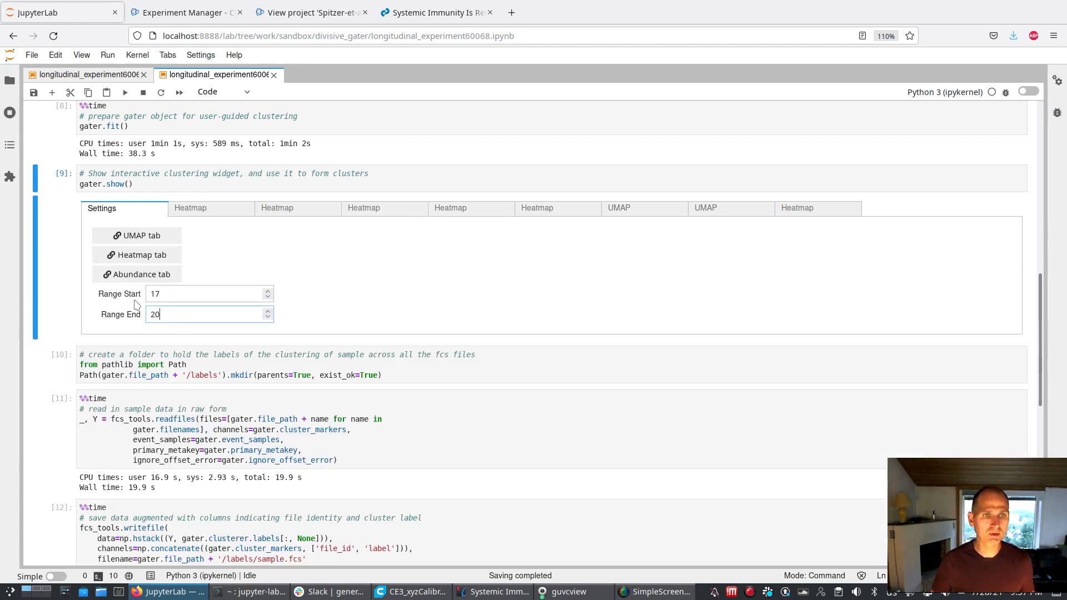
{"action": "left_click", "coordinate": [152, 254]}
Examine the marker expression rows from Ter119 down to MHC-II for clusters 17, 21, 22 and 20 in the new heatmap
{"action": "scroll", "coordinate": [466, 539], "scroll_direction": "down", "scroll_amount": 2}
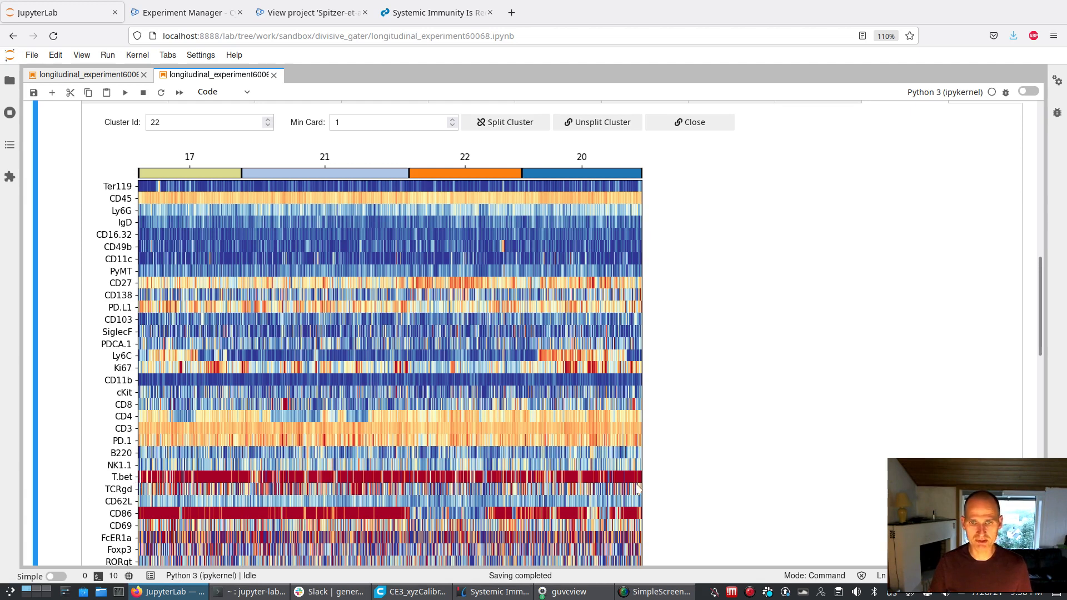
{"action": "scroll", "coordinate": [706, 477], "scroll_direction": "down", "scroll_amount": 5}
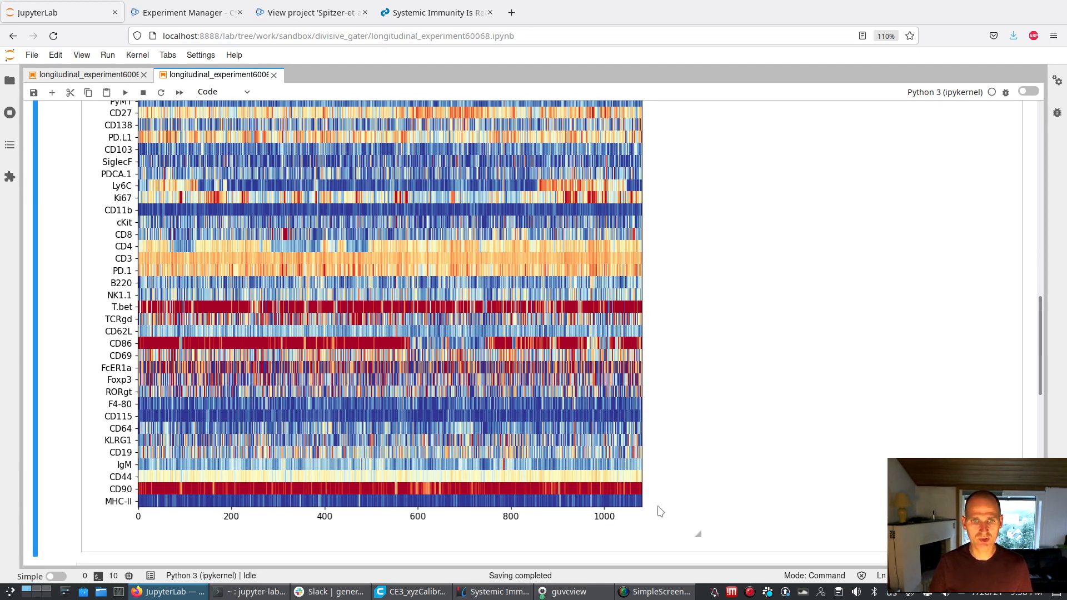
{"action": "scroll", "coordinate": [667, 507], "scroll_direction": "up", "scroll_amount": 1}
{"action": "scroll", "coordinate": [667, 507], "scroll_direction": "up", "scroll_amount": 1}
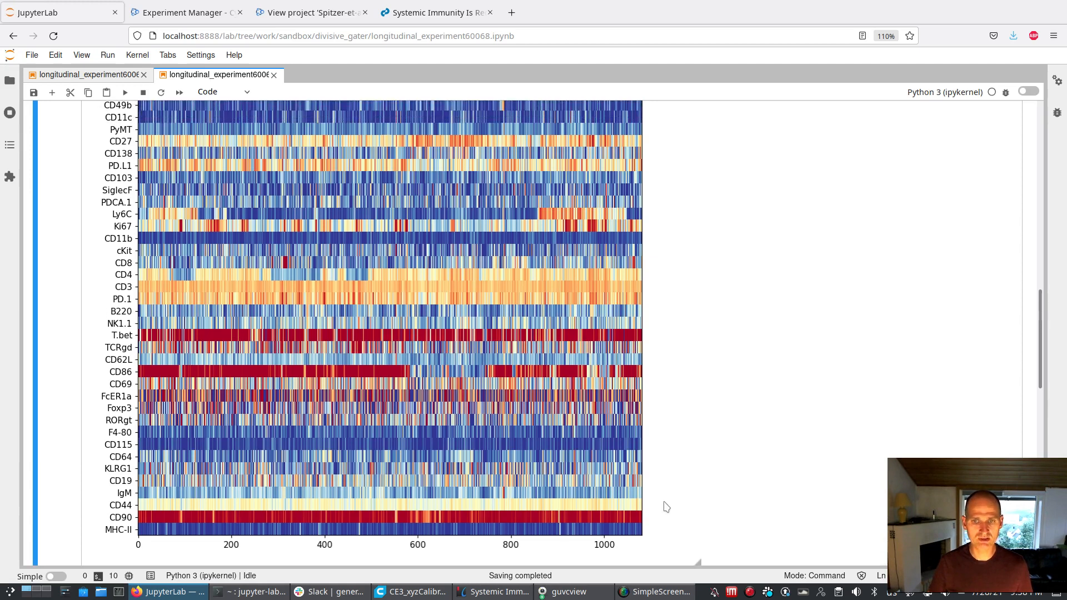
{"action": "scroll", "coordinate": [666, 507], "scroll_direction": "up", "scroll_amount": 1}
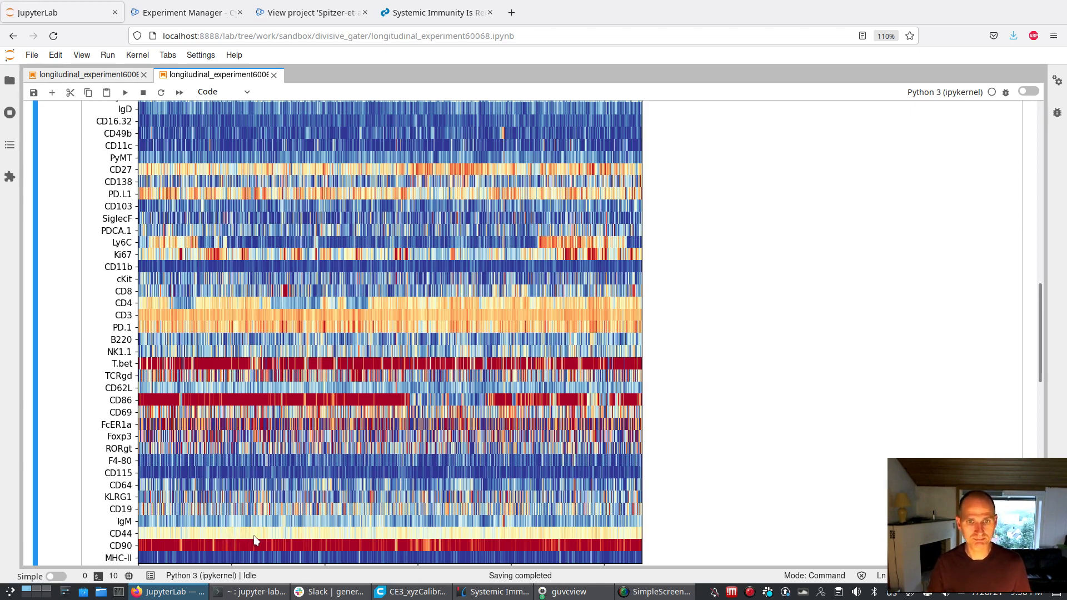
{"action": "scroll", "coordinate": [254, 537], "scroll_direction": "up", "scroll_amount": 1}
{"action": "scroll", "coordinate": [256, 536], "scroll_direction": "up", "scroll_amount": 3}
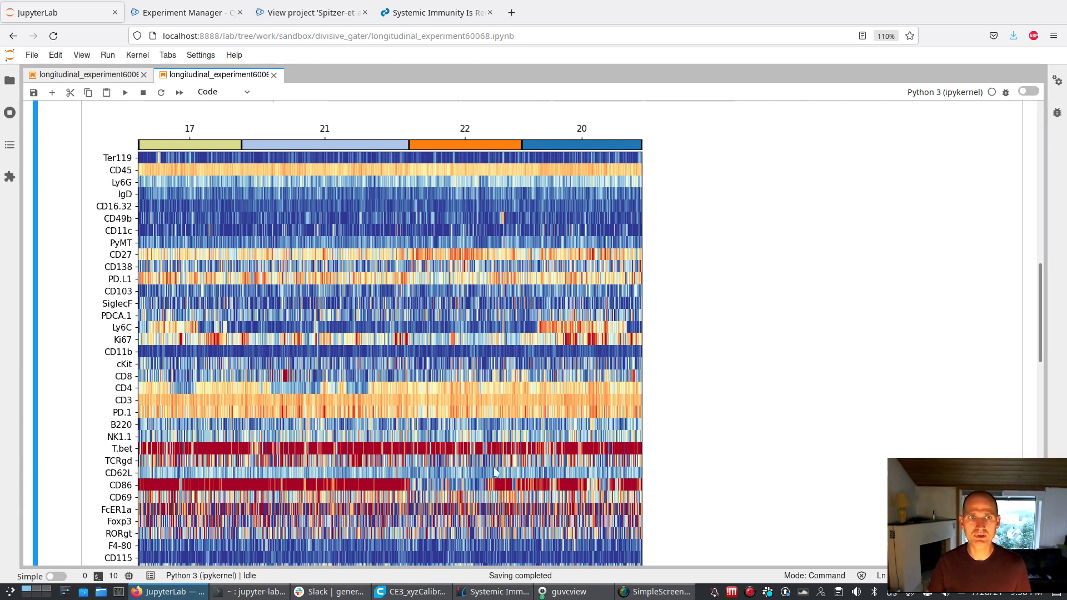
In the longitudinal_experiment60068_expand.ipynb notebook, delete the scratch cells a = np.array([[1,2],[3,4]]), np.sum(a, axis=1) and a below the abundance heatmap
{"action": "left_click", "coordinate": [102, 78]}
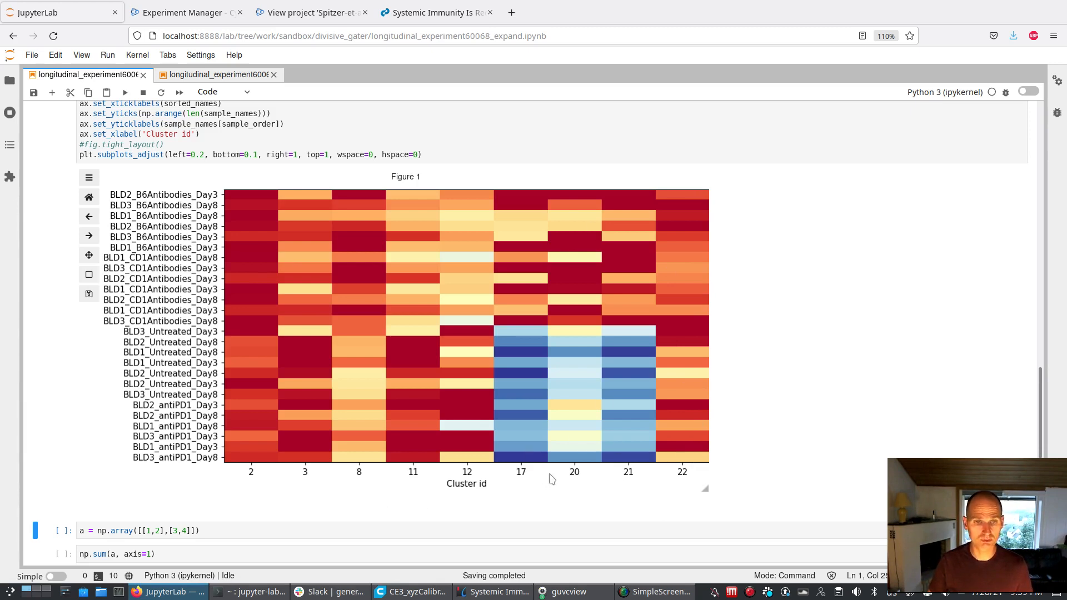
{"action": "scroll", "coordinate": [42, 350], "scroll_direction": "down", "scroll_amount": 3}
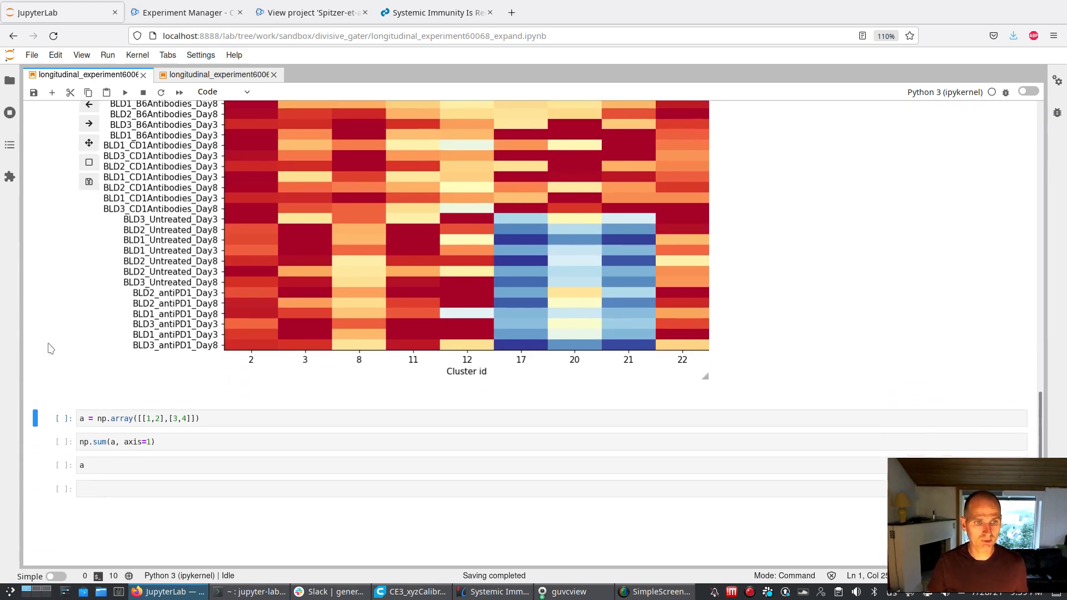
{"action": "key", "text": "d"}
{"action": "key", "text": "d"}
{"action": "key", "text": "d"}
{"action": "key", "text": "d"}
{"action": "key", "text": "d"}
{"action": "key", "text": "d"}
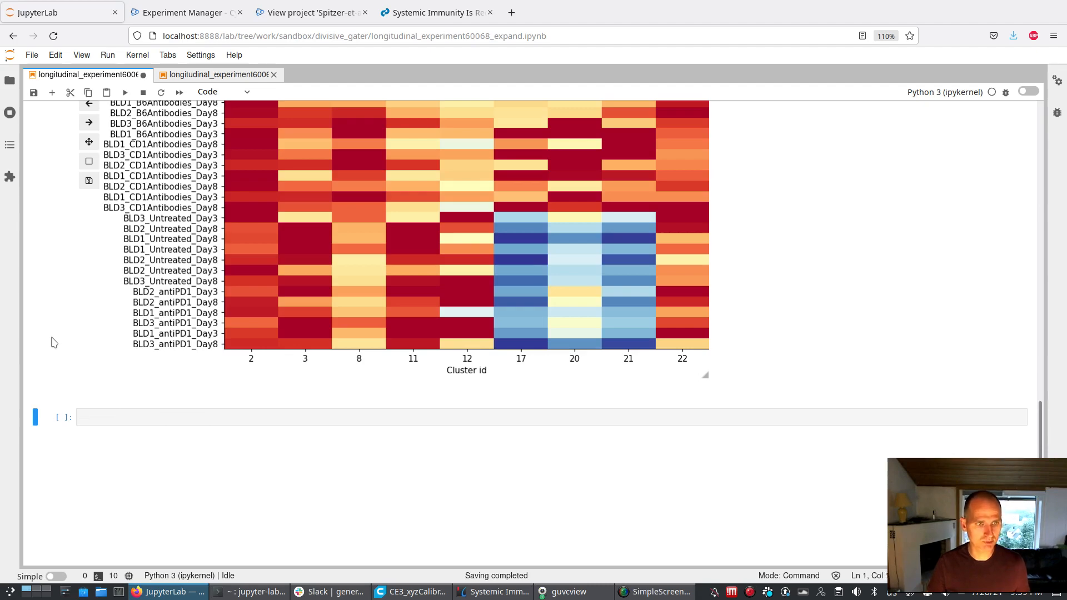
{"action": "left_click", "coordinate": [60, 344]}
Review the expand notebook from its introduction through the label expansion code to the final abundance heatmap
{"action": "scroll", "coordinate": [59, 353], "scroll_direction": "up", "scroll_amount": 15}
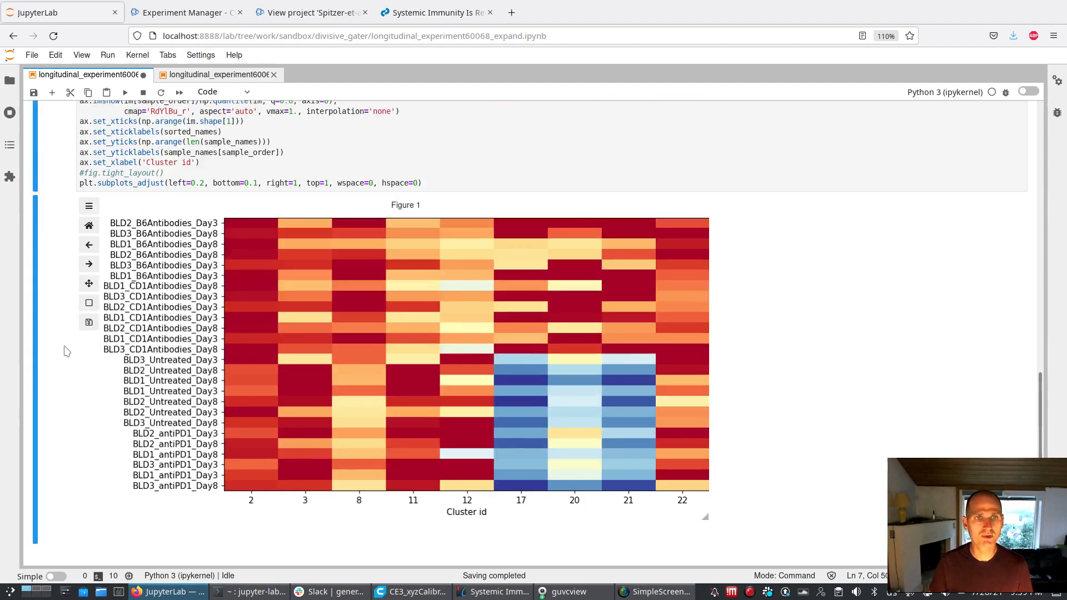
{"action": "scroll", "coordinate": [102, 352], "scroll_direction": "up", "scroll_amount": 20}
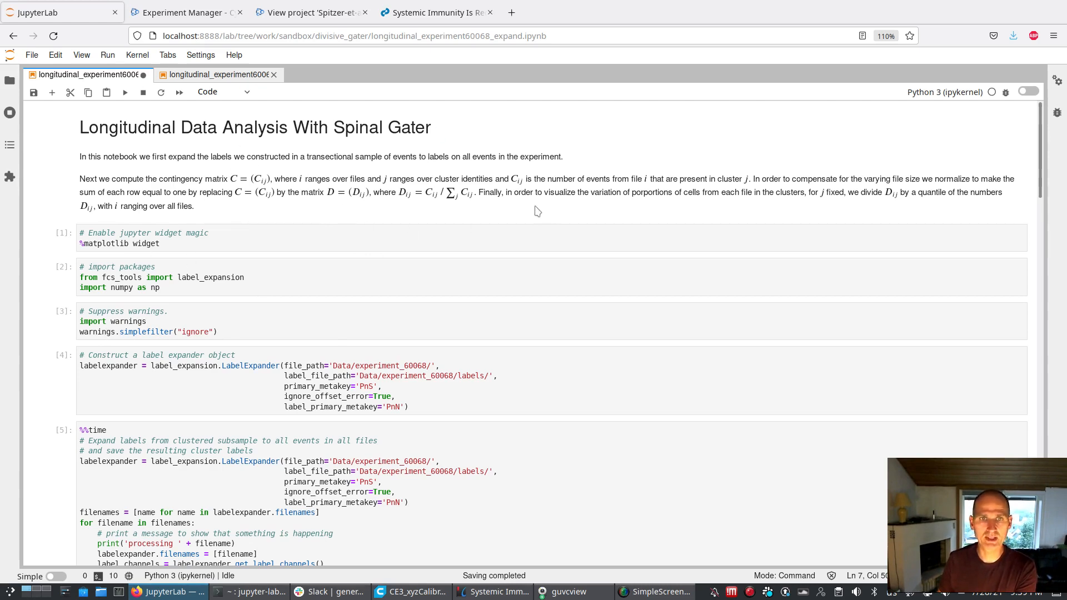
{"action": "scroll", "coordinate": [522, 280], "scroll_direction": "down", "scroll_amount": 20}
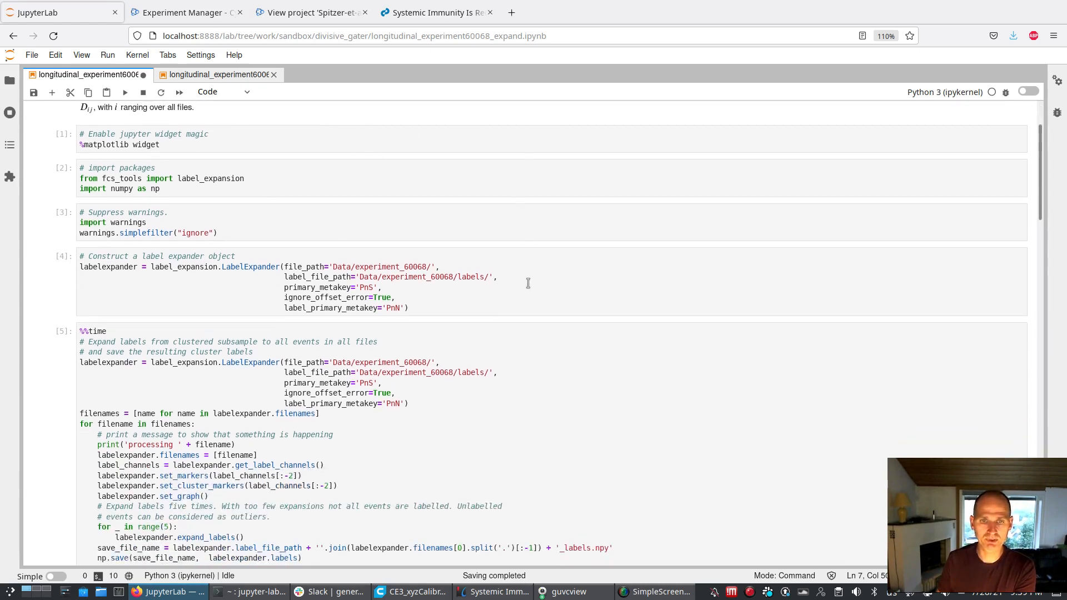
{"action": "scroll", "coordinate": [534, 270], "scroll_direction": "down", "scroll_amount": 10}
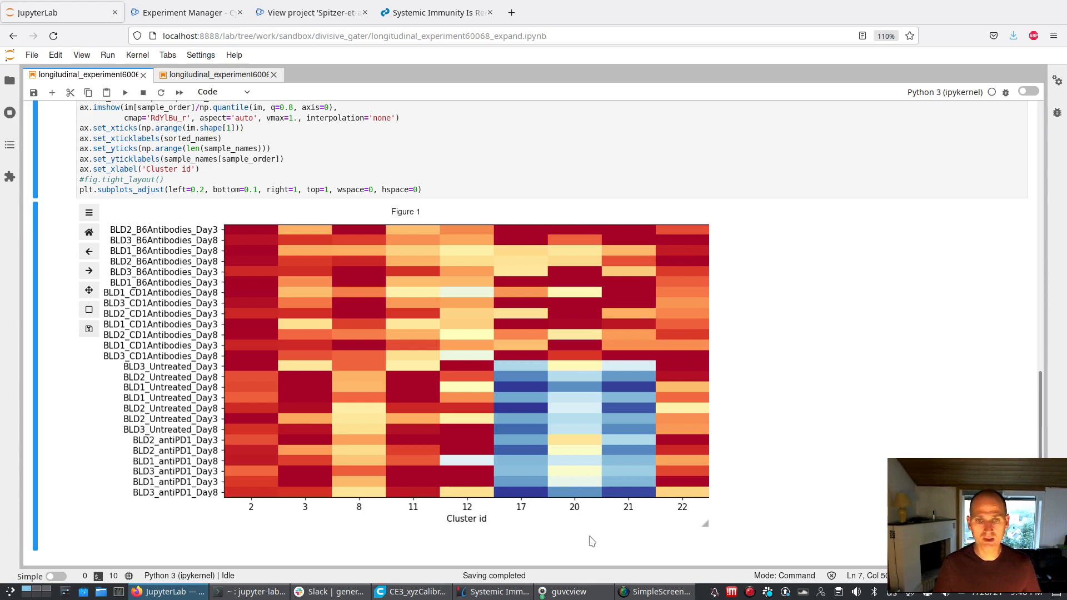
{"action": "key", "text": "super"}
{"action": "key", "text": "Escape"}
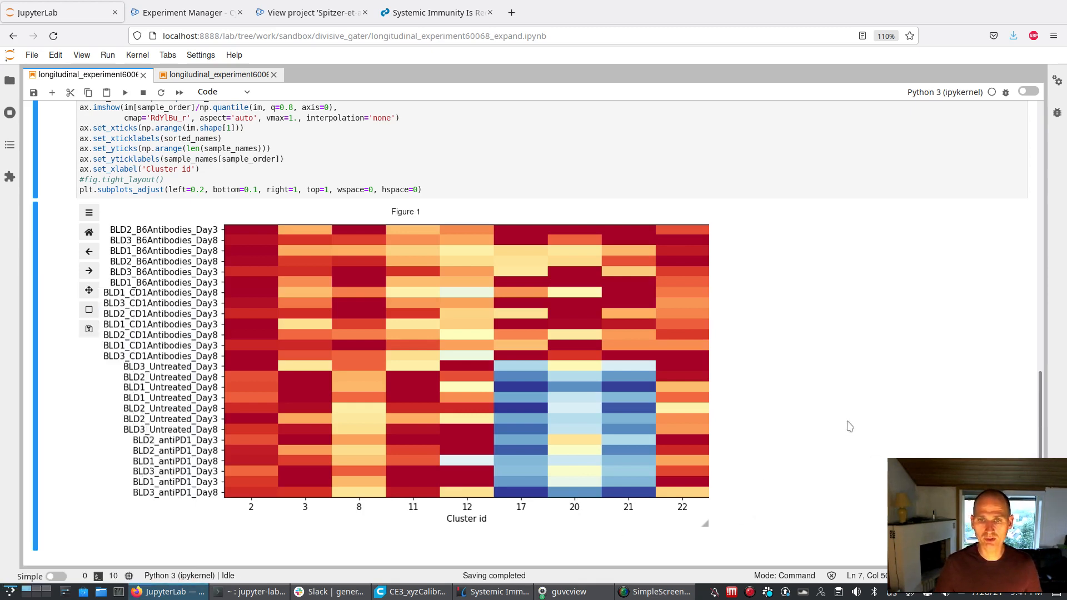